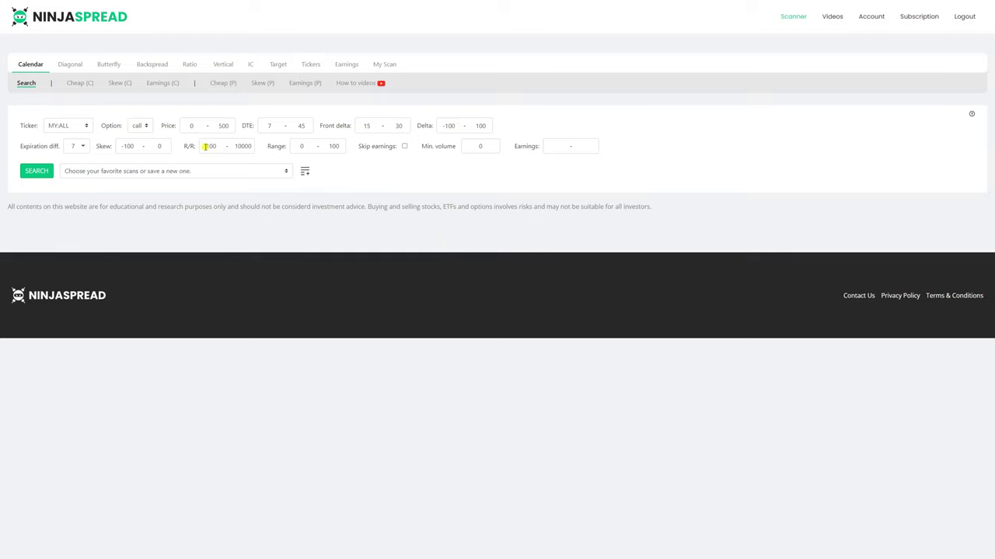
# Step: Run a call calendar scan for SPY with the Historical RV option enabled
pyautogui.click(68, 127)
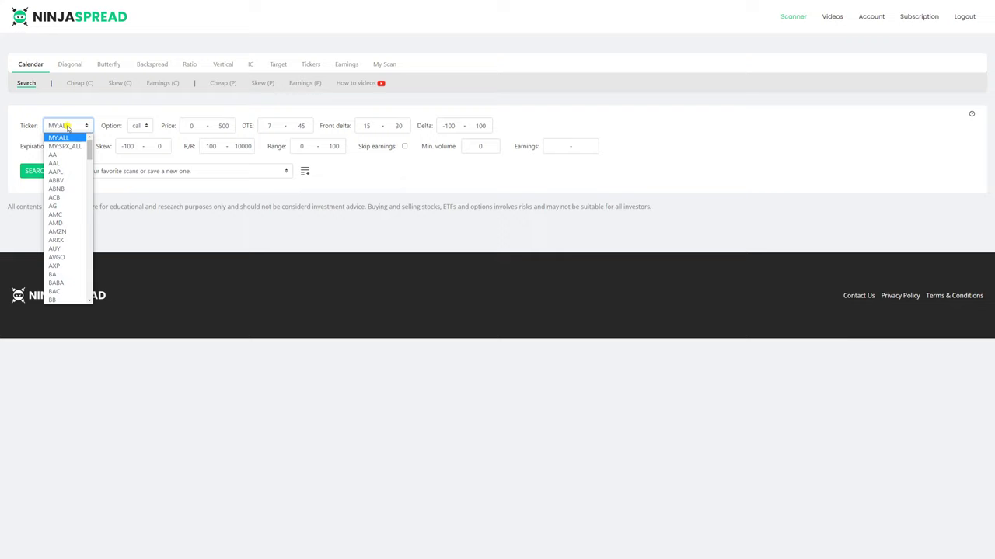
pyautogui.write('spy')
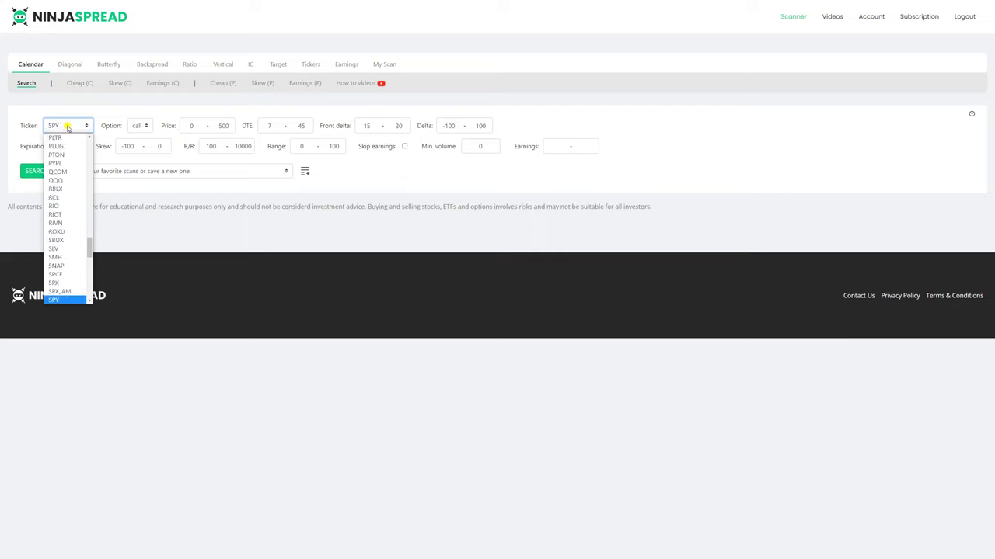
pyautogui.press('Return')
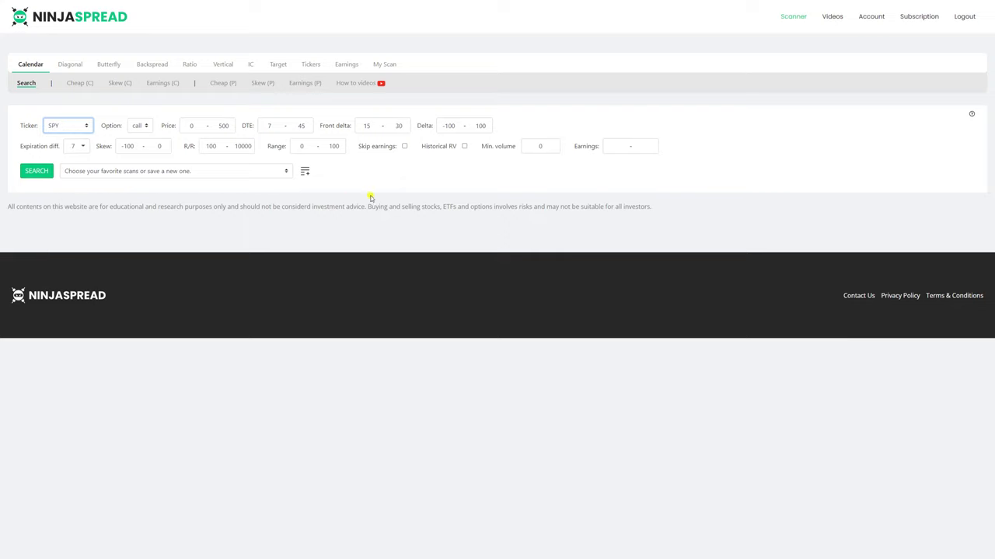
pyautogui.moveTo(417, 139); pyautogui.dragTo(475, 156)
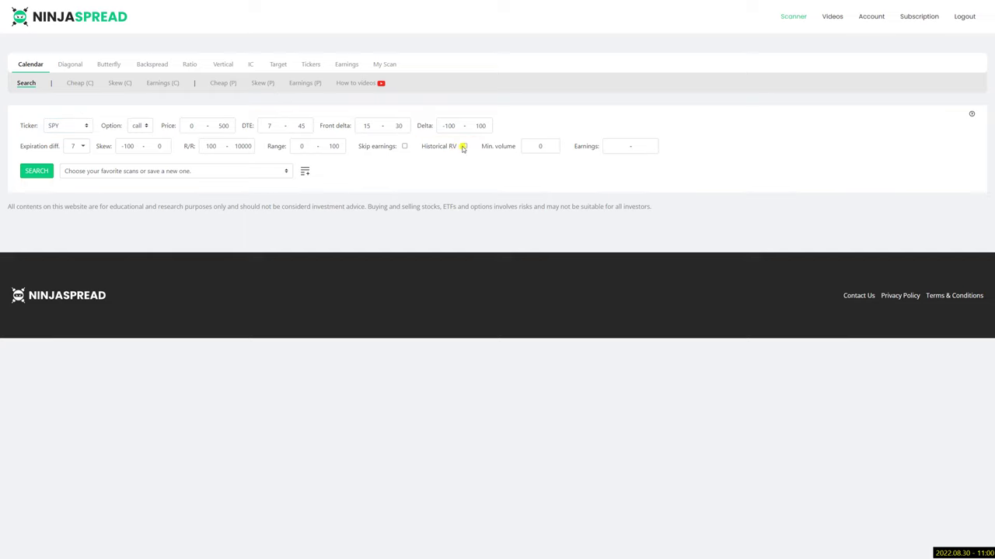
pyautogui.click(464, 147)
pyautogui.click(41, 171)
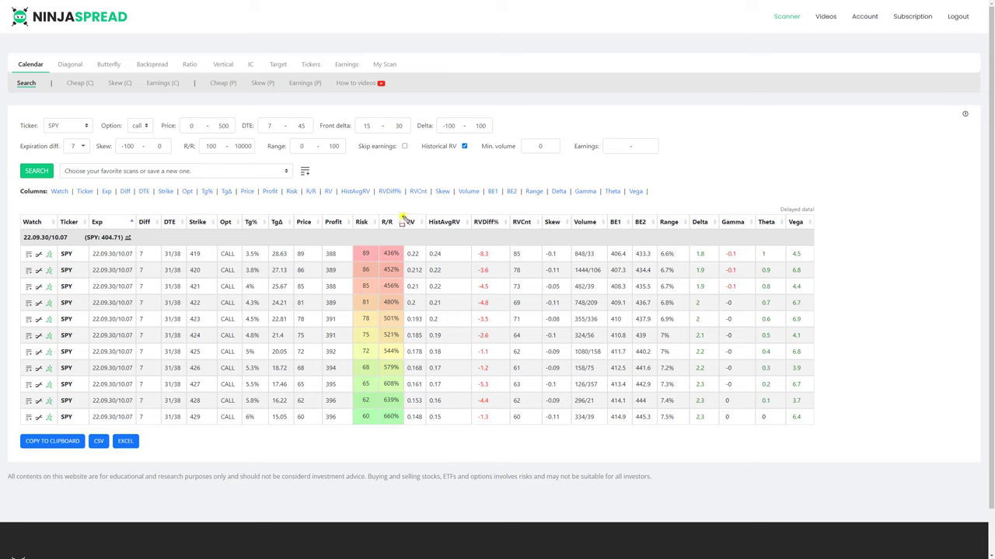
# Step: Examine the historical RV columns and the 419-strike row's price, RV, HistAvgRV, RVDiff% and RVCnt against the SPY price
pyautogui.moveTo(403, 216)
pyautogui.mouseDown()
pyautogui.moveTo(452, 248)
pyautogui.moveTo(535, 354)
pyautogui.moveTo(542, 425)
pyautogui.mouseUp()
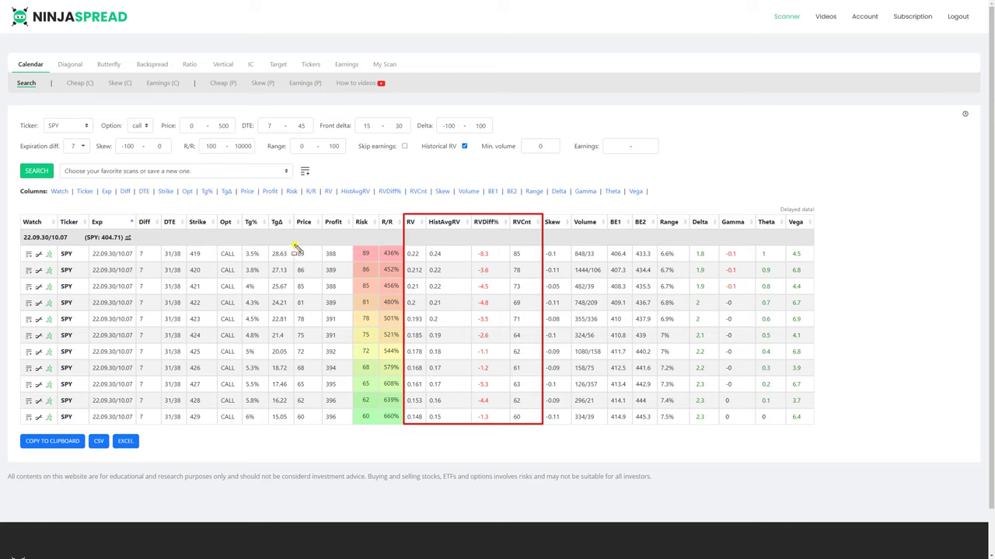
pyautogui.moveTo(294, 246)
pyautogui.mouseDown()
pyautogui.moveTo(329, 272)
pyautogui.moveTo(322, 265)
pyautogui.mouseUp()
pyautogui.moveTo(81, 230)
pyautogui.mouseDown()
pyautogui.moveTo(143, 250)
pyautogui.moveTo(135, 243)
pyautogui.mouseUp()
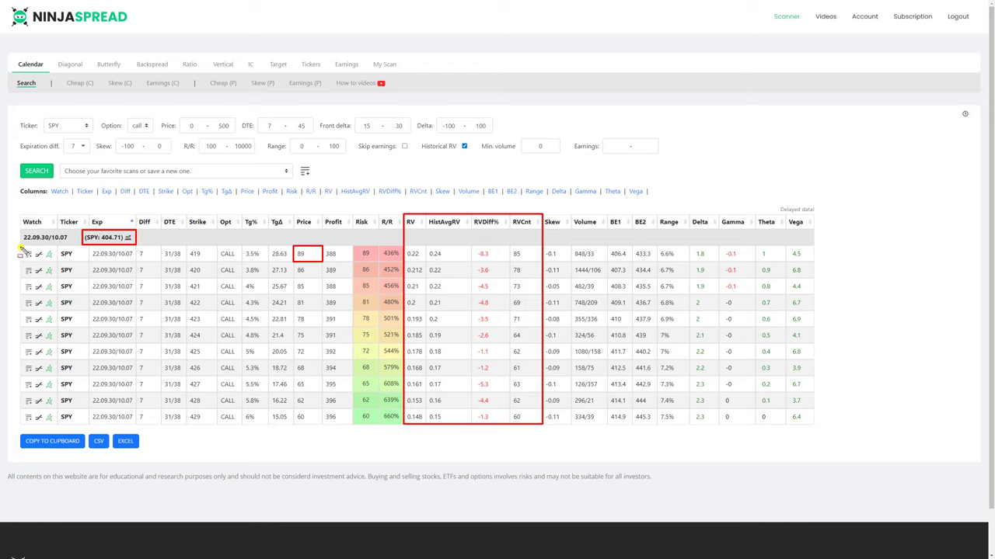
pyautogui.moveTo(33, 252)
pyautogui.mouseDown()
pyautogui.moveTo(225, 267)
pyautogui.moveTo(403, 265)
pyautogui.mouseUp()
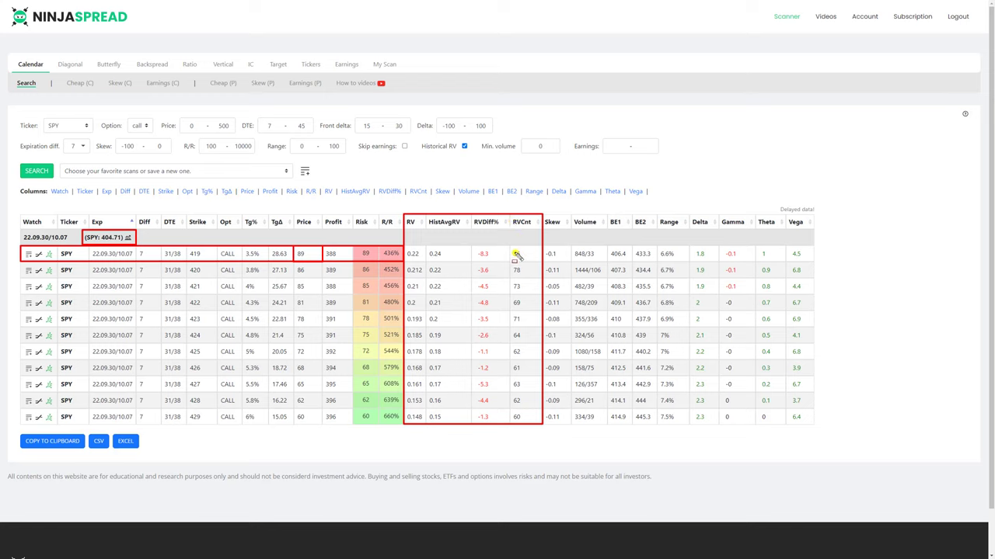
pyautogui.moveTo(510, 247); pyautogui.dragTo(543, 264)
pyautogui.moveTo(425, 246)
pyautogui.mouseDown()
pyautogui.moveTo(440, 261)
pyautogui.moveTo(472, 263)
pyautogui.mouseUp()
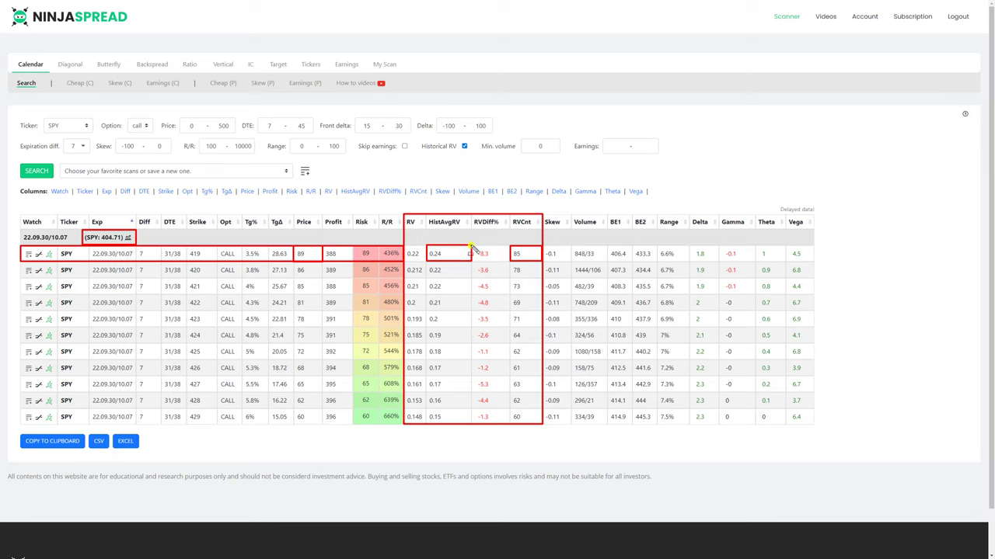
pyautogui.moveTo(471, 248); pyautogui.dragTo(509, 262)
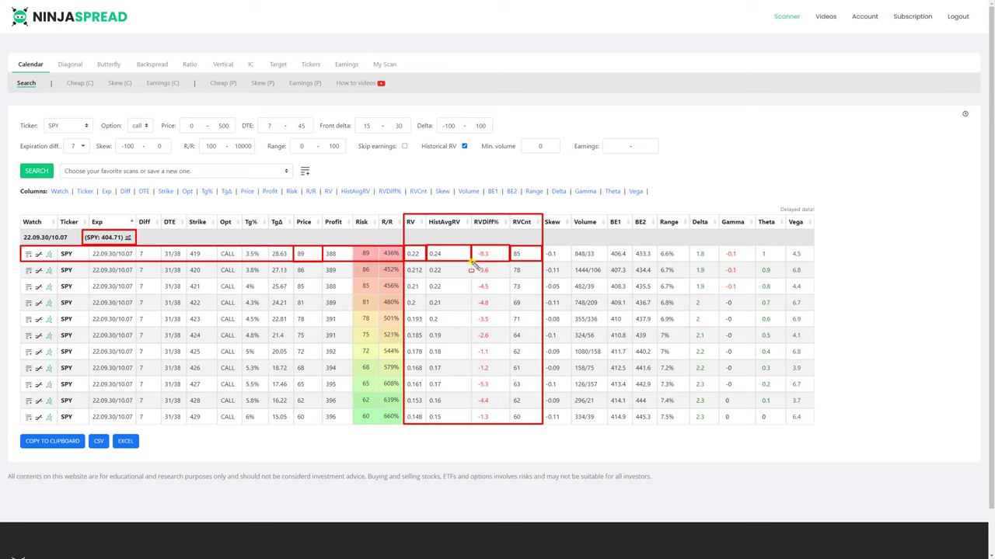
pyautogui.moveTo(472, 262)
pyautogui.mouseDown()
pyautogui.moveTo(513, 406)
pyautogui.moveTo(509, 426)
pyautogui.mouseUp()
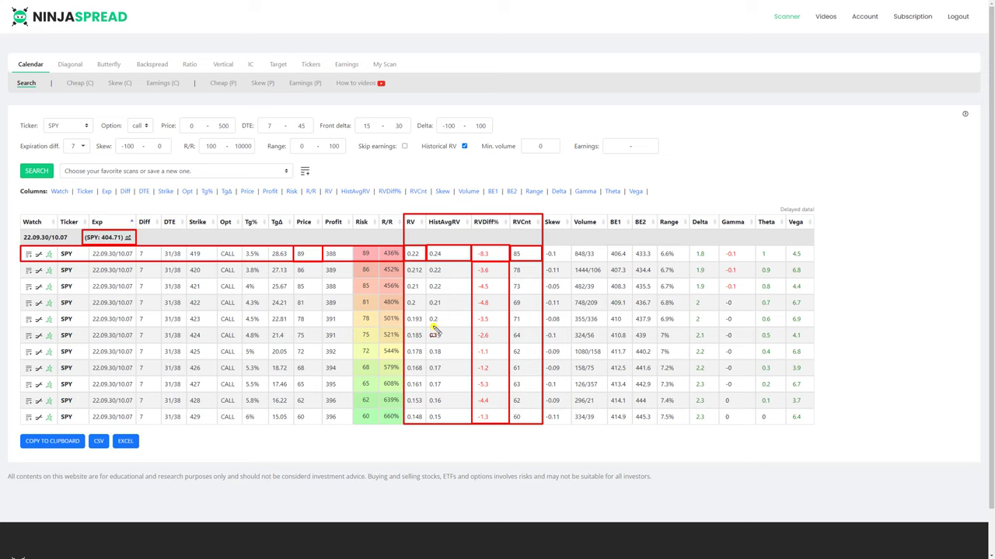
pyautogui.press('Escape')
# Step: Select only 3 as the expiration difference for the calendar scan
pyautogui.click(83, 146)
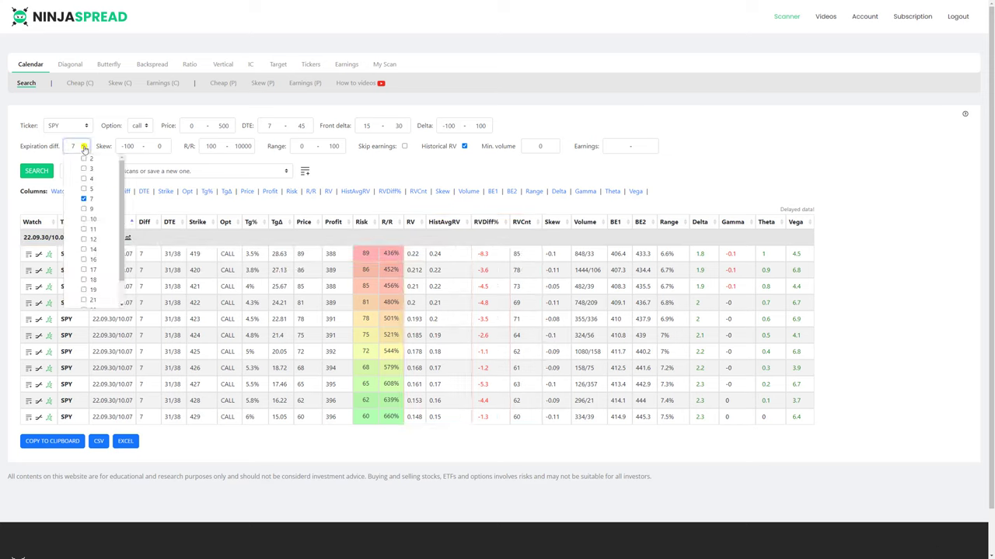
pyautogui.click(83, 169)
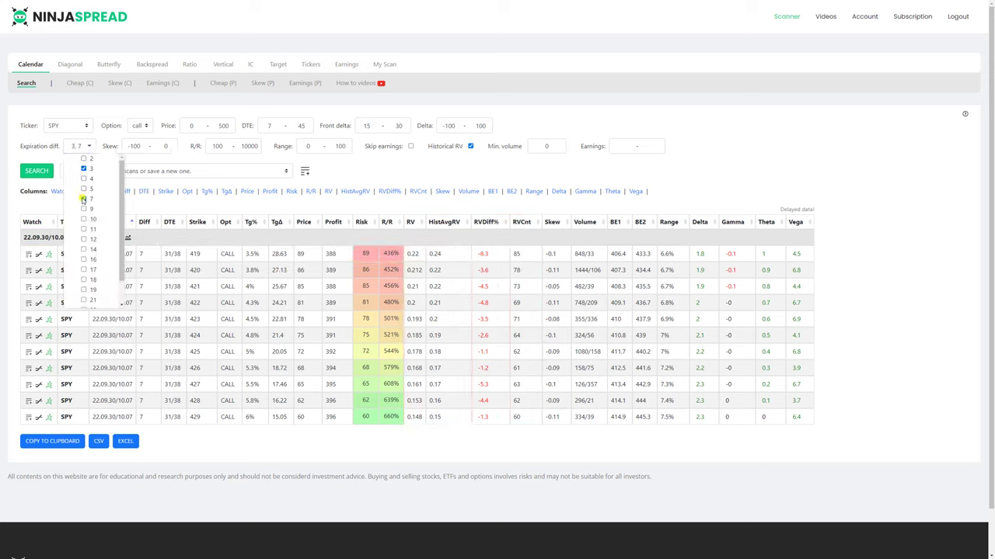
pyautogui.click(84, 199)
pyautogui.click(170, 163)
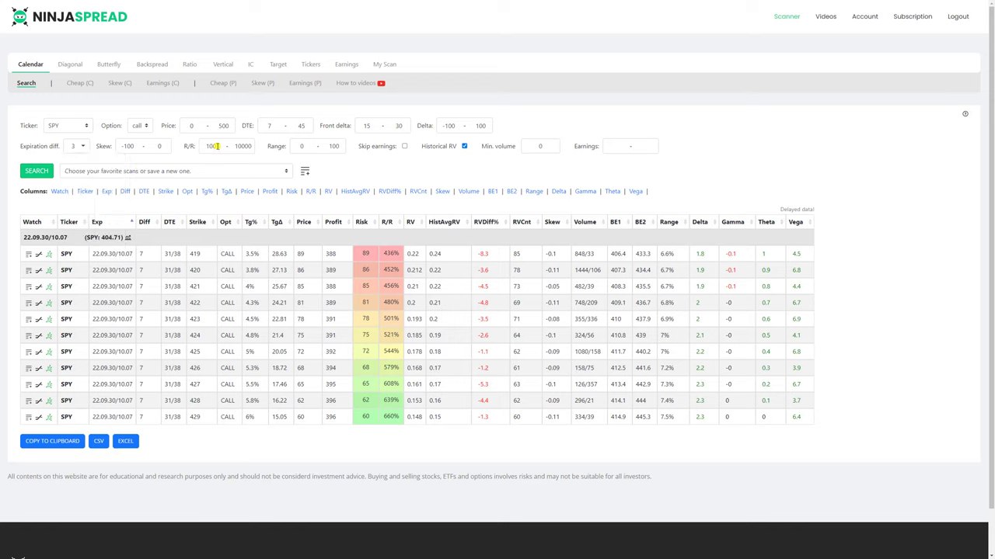
# Step: Set the DTE range of the scan to 0–21
pyautogui.click(270, 127)
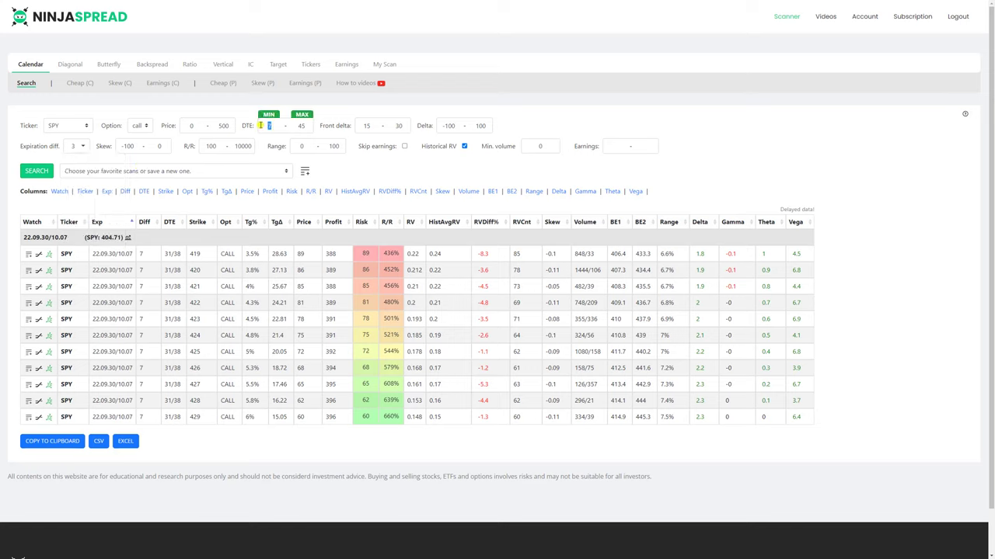
pyautogui.press('BackSpace')
pyautogui.write('0')
pyautogui.doubleClick(300, 126)
pyautogui.write('21')
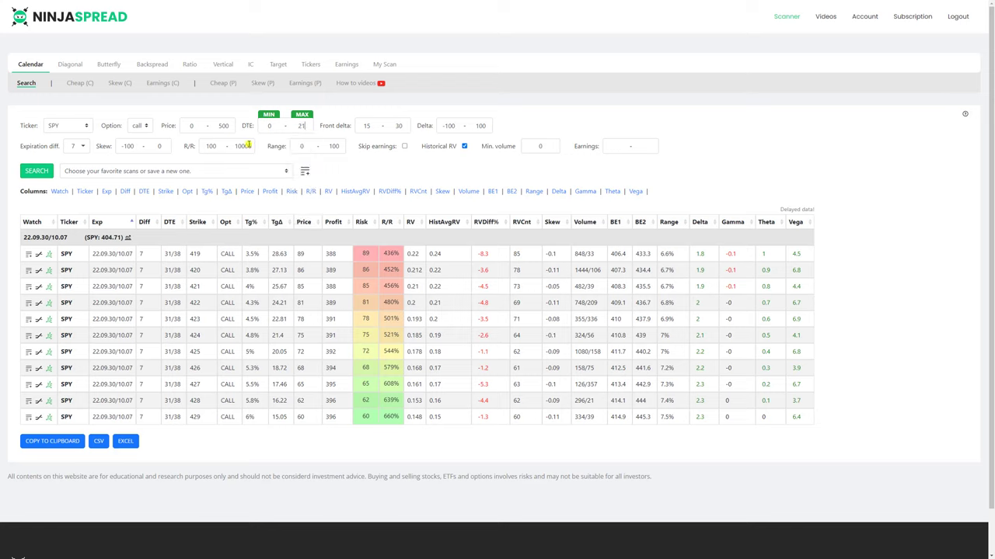
pyautogui.press('Tab')
# Step: Restrict the expiration difference filter to 3 only
pyautogui.click(80, 150)
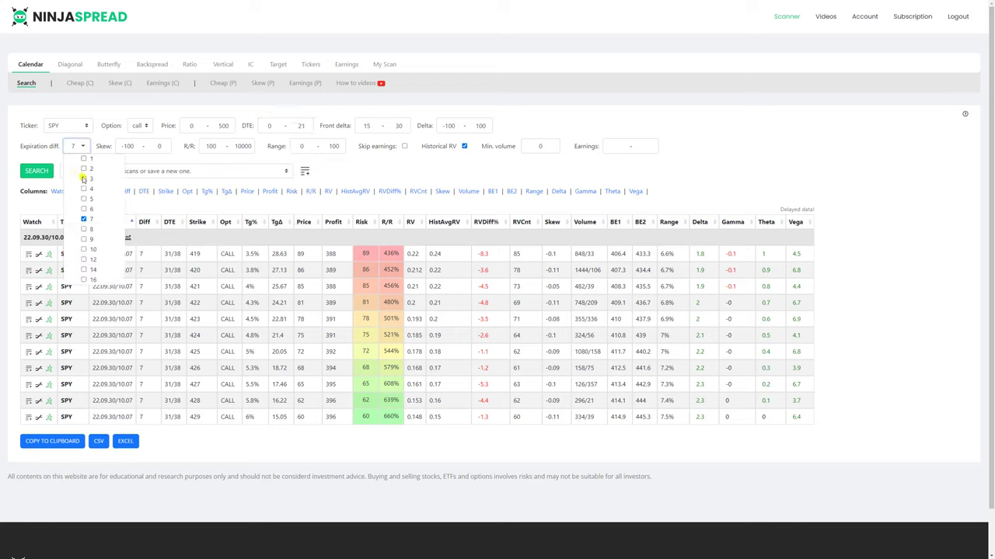
pyautogui.click(84, 179)
pyautogui.click(85, 219)
# Step: Set the front delta range to 20–40 and rerun the SPY scan
pyautogui.doubleClick(367, 125)
pyautogui.write('20')
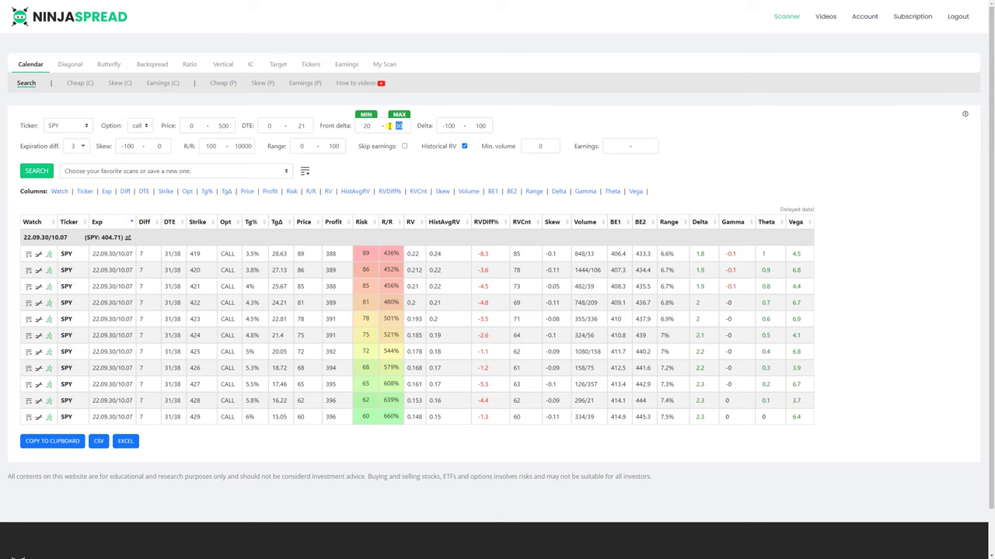
pyautogui.write('40')
pyautogui.click(48, 172)
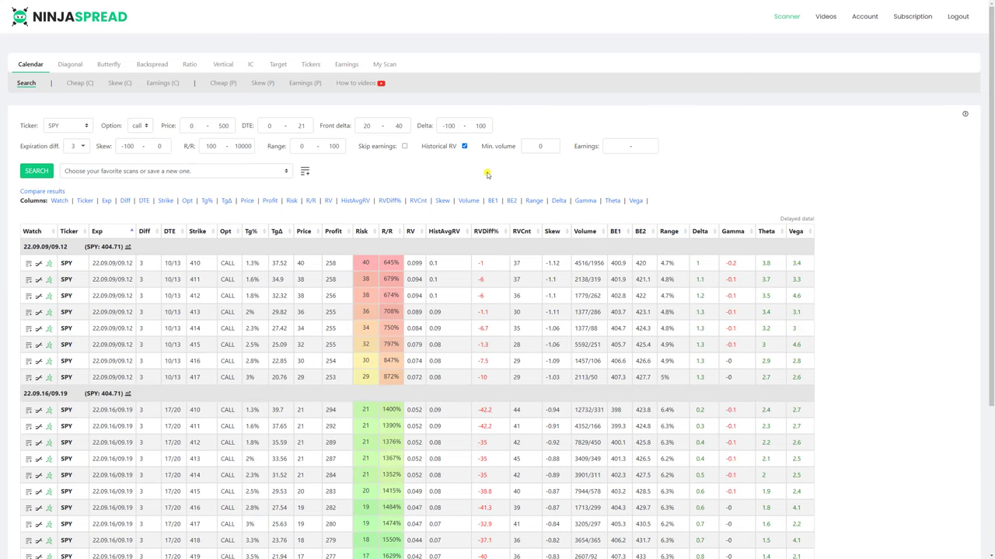
# Step: Sort the results by RVDiff% in ascending order and examine the first spread's row
pyautogui.scroll(-5, 487, 174)
pyautogui.scroll(3, 490, 156)
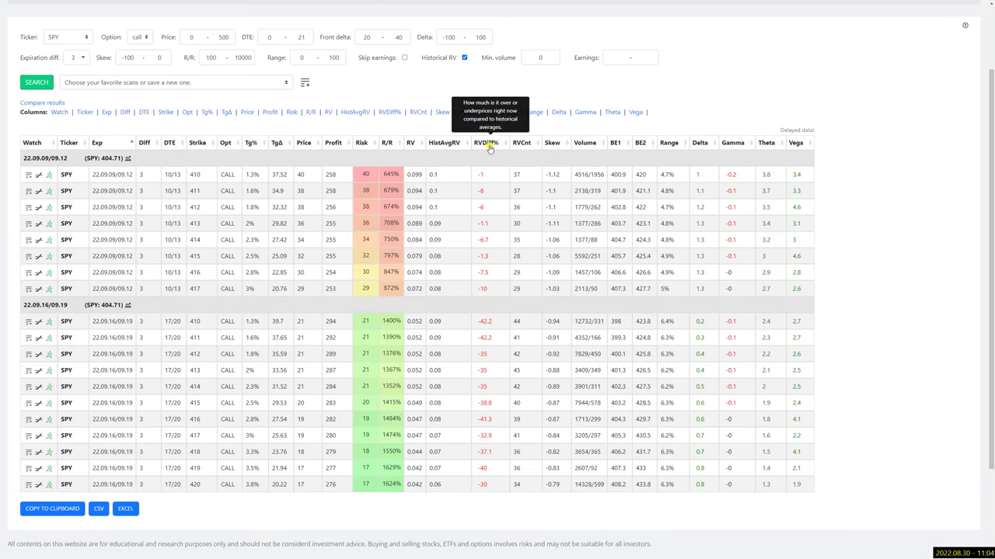
pyautogui.click(490, 145)
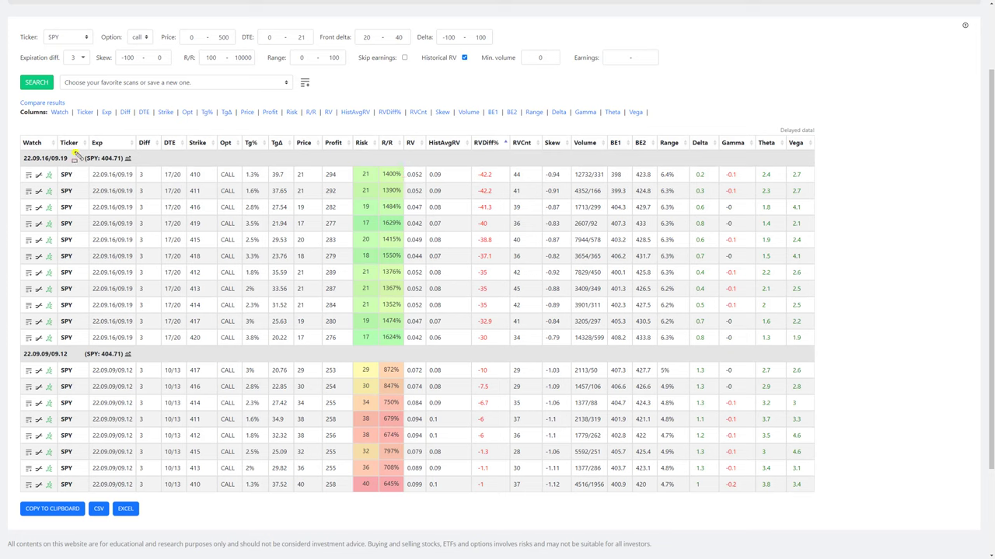
pyautogui.moveTo(21, 165)
pyautogui.mouseDown()
pyautogui.moveTo(645, 194)
pyautogui.moveTo(815, 185)
pyautogui.mouseUp()
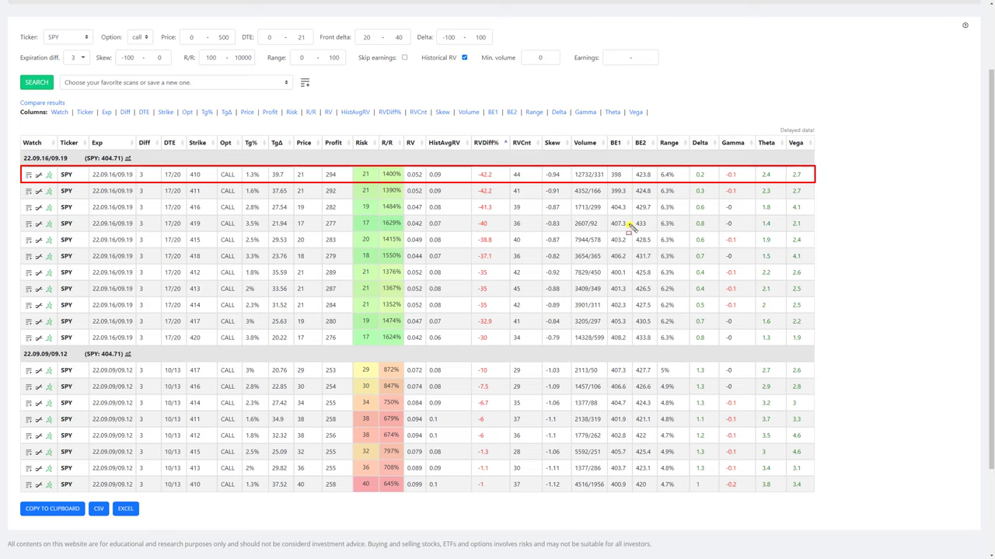
pyautogui.press('Escape')
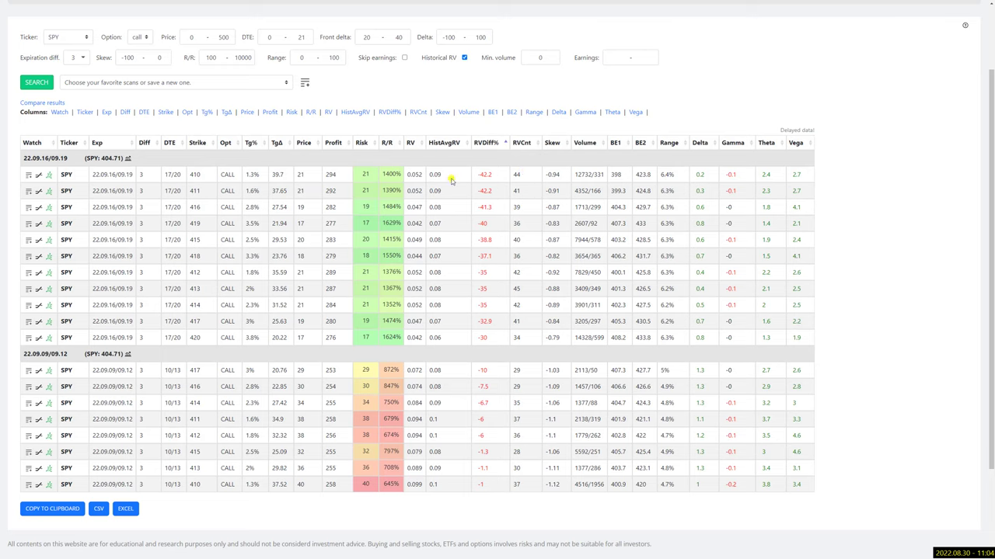
# Step: Check the first spread's RVCnt and sort the results by RVCnt in descending order
pyautogui.doubleClick(514, 177)
pyautogui.click(518, 176)
pyautogui.moveTo(521, 149)
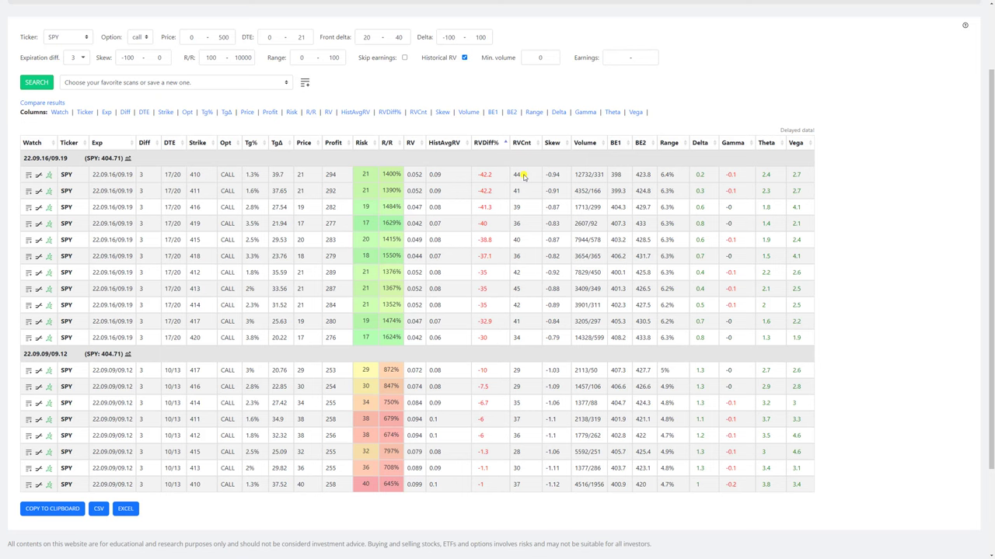
pyautogui.click(523, 144)
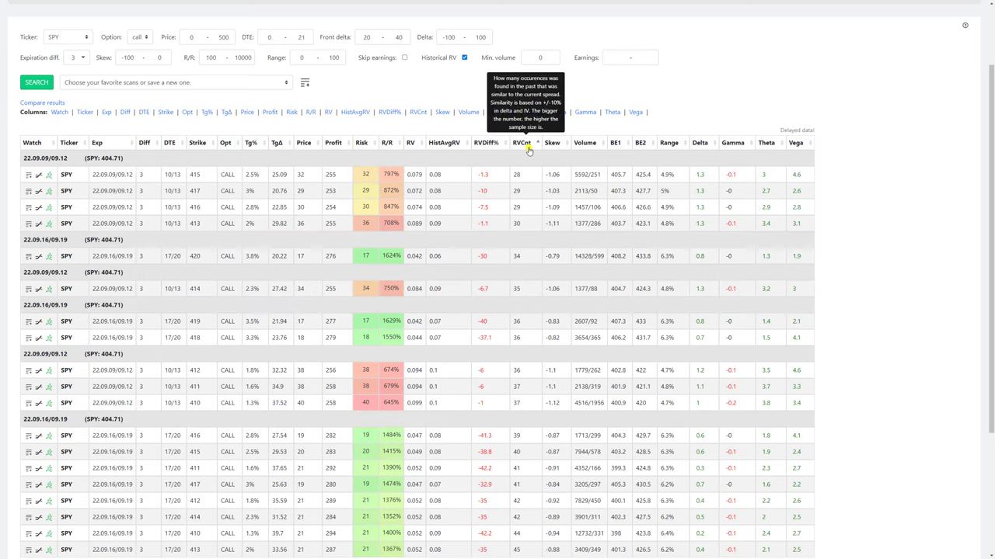
pyautogui.click(523, 143)
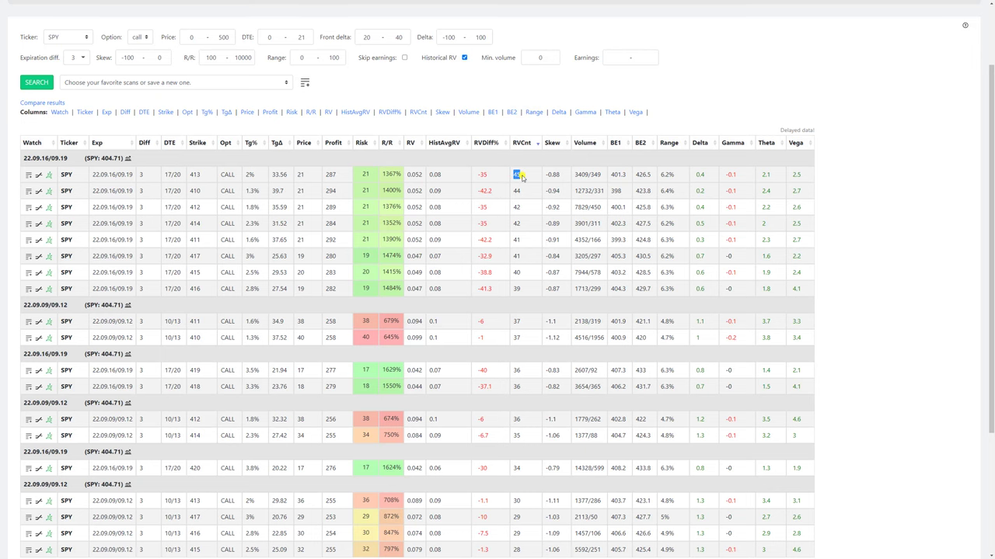
pyautogui.click(519, 176)
# Step: Add 7 and 10 to the expiration difference filter alongside 3
pyautogui.scroll(2, 109, 136)
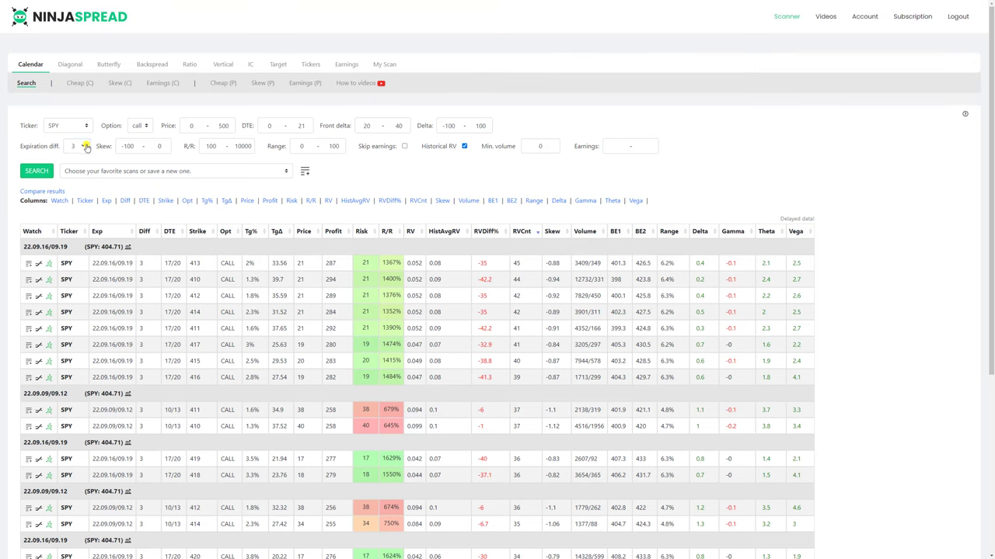
pyautogui.click(87, 147)
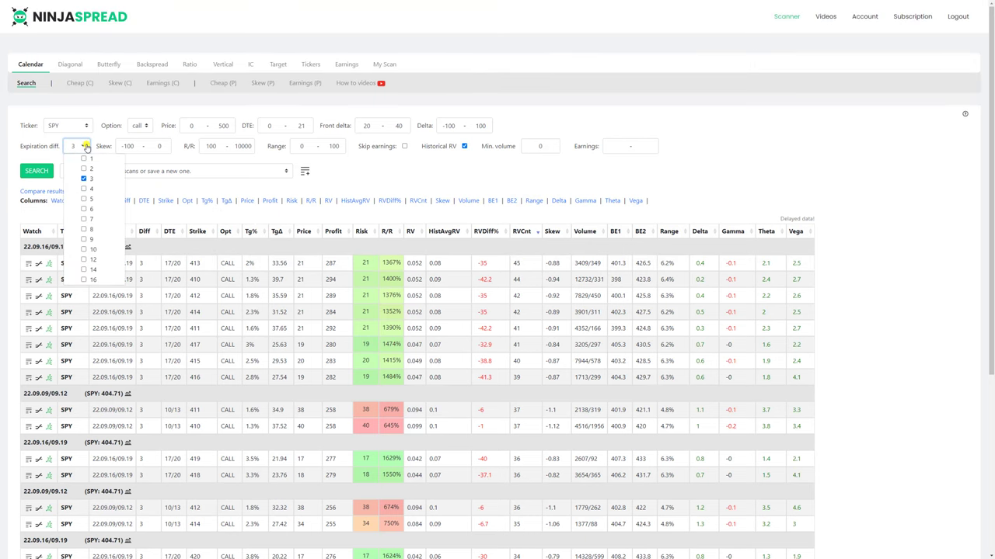
pyautogui.click(84, 221)
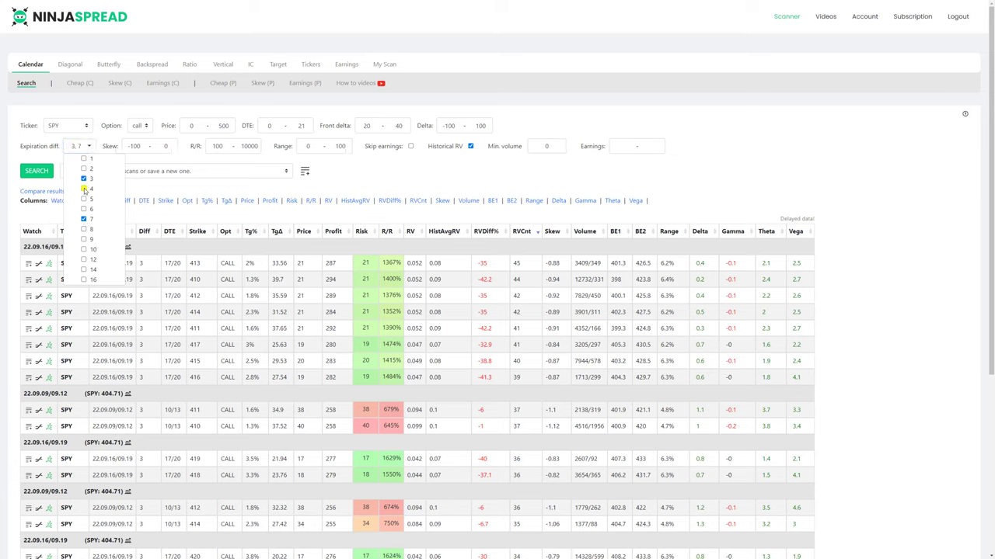
pyautogui.click(84, 250)
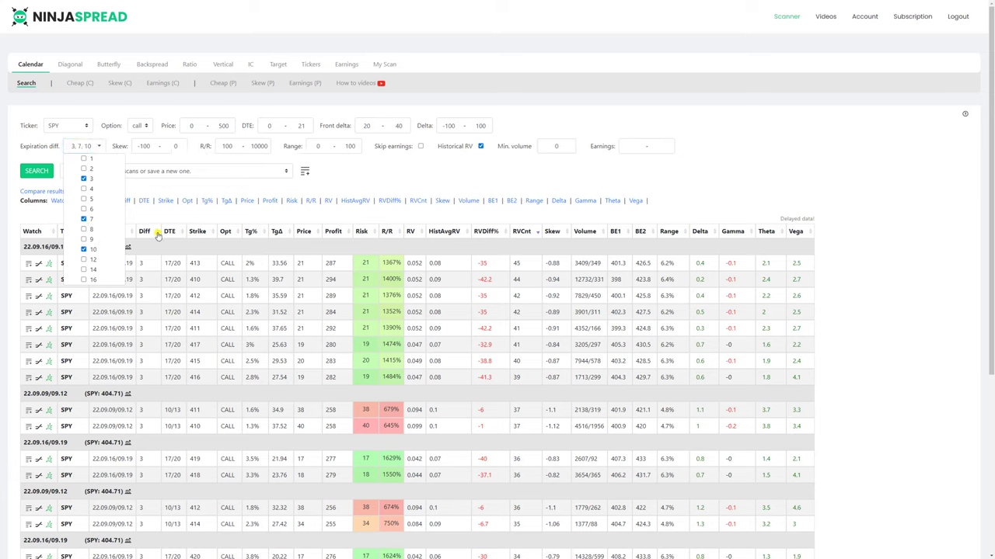
pyautogui.click(381, 178)
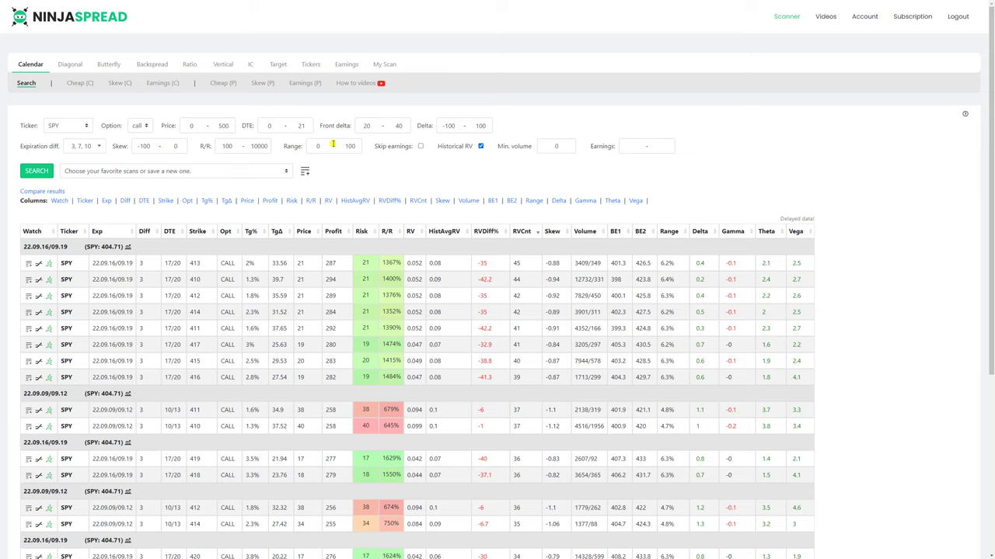
# Step: Rerun the scan with a front delta minimum of 10 and a skew maximum of 100
pyautogui.doubleClick(363, 125)
pyautogui.write('10')
pyautogui.click(388, 170)
pyautogui.click(174, 148)
pyautogui.write('100')
pyautogui.click(37, 171)
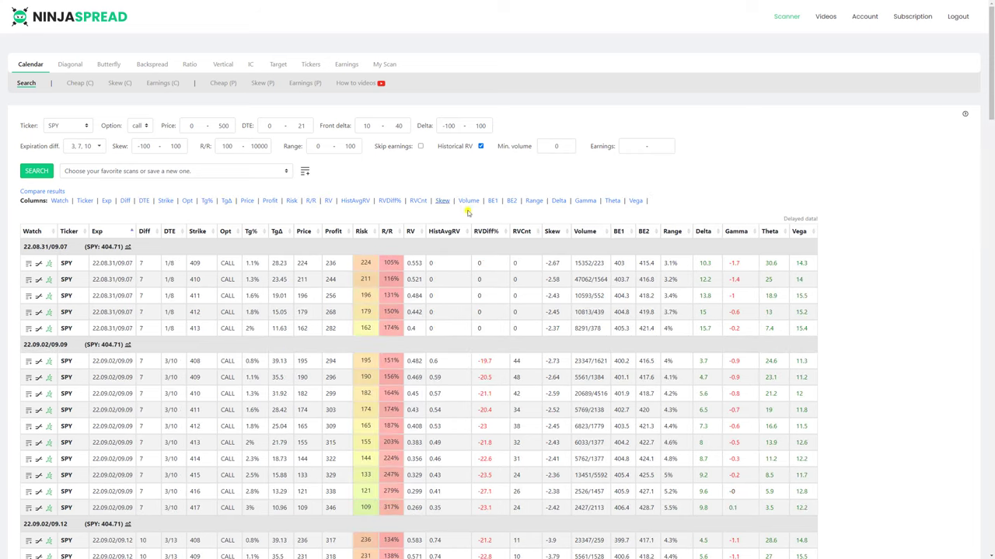
# Step: Sort the new scan results by RVCnt from highest to lowest
pyautogui.moveTo(520, 237)
pyautogui.click(526, 238)
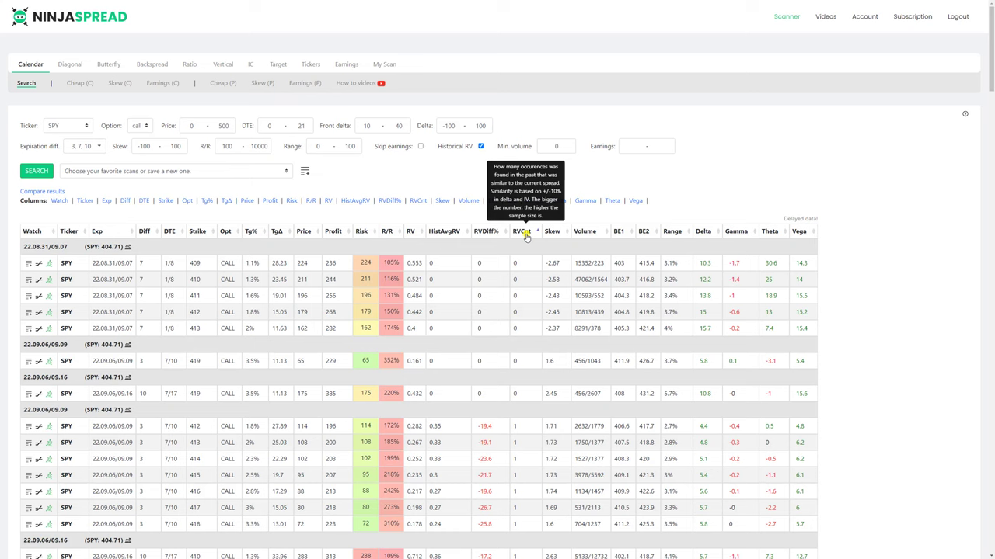
pyautogui.click(526, 236)
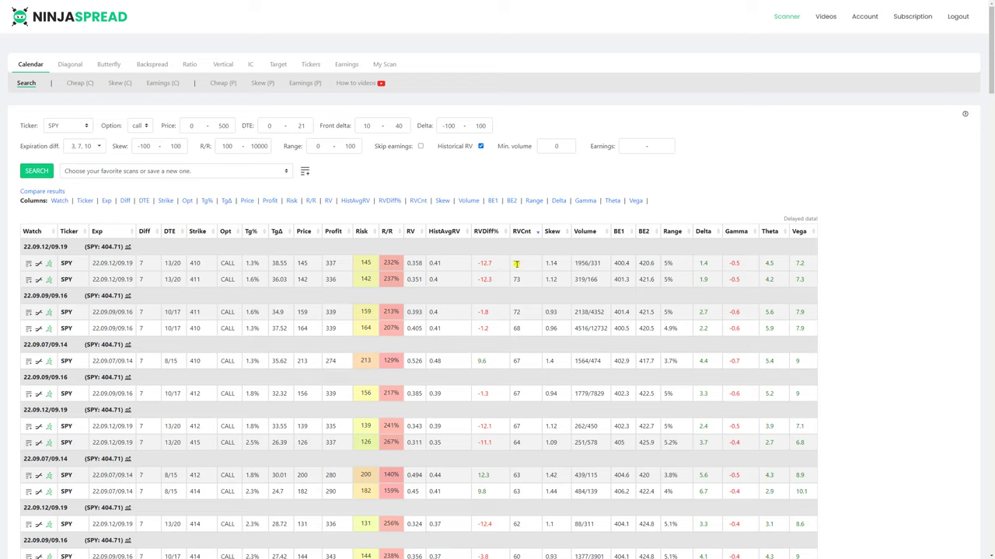
# Step: Examine the first spread's RVCnt, DTE, price, RV, RVDiff% and HistAvgRV values
pyautogui.moveTo(515, 264); pyautogui.dragTo(525, 267)
pyautogui.click(524, 268)
pyautogui.moveTo(173, 263); pyautogui.dragTo(180, 265)
pyautogui.click(177, 263)
pyautogui.moveTo(303, 265); pyautogui.dragTo(272, 264)
pyautogui.click(275, 265)
pyautogui.moveTo(408, 264); pyautogui.dragTo(421, 263)
pyautogui.click(421, 263)
pyautogui.moveTo(489, 266); pyautogui.dragTo(481, 265)
pyautogui.moveTo(442, 264)
pyautogui.mouseDown()
pyautogui.moveTo(433, 264)
pyautogui.moveTo(444, 266)
pyautogui.mouseUp()
pyautogui.click(444, 266)
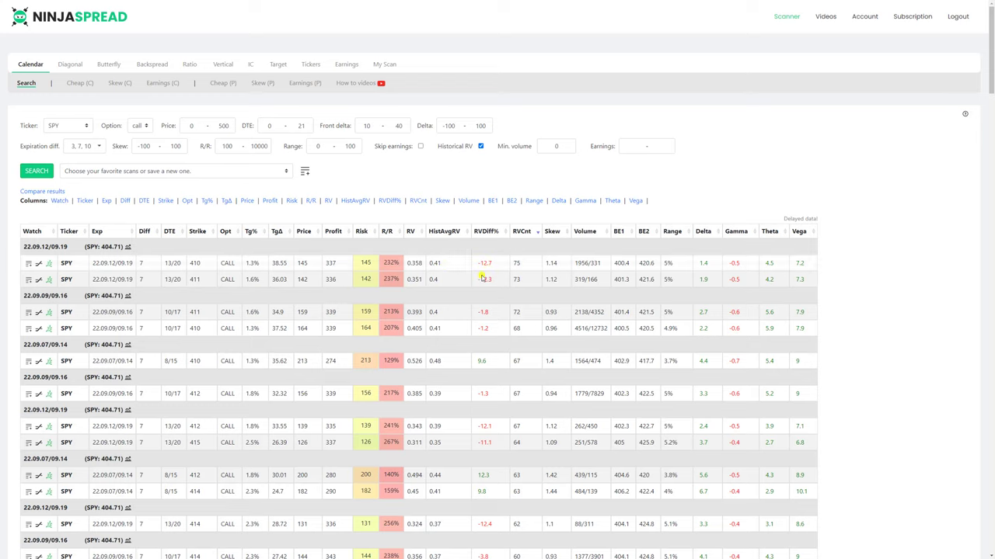
# Step: Compare the negative and positive RVDiff% values across the SPY calendar spreads in the results table
pyautogui.moveTo(491, 265); pyautogui.dragTo(485, 263)
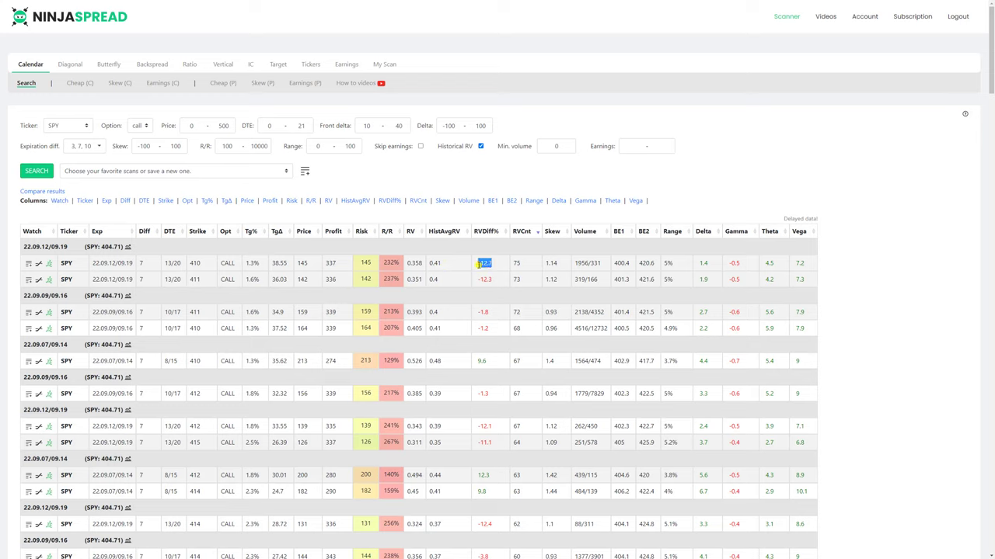
pyautogui.click(501, 266)
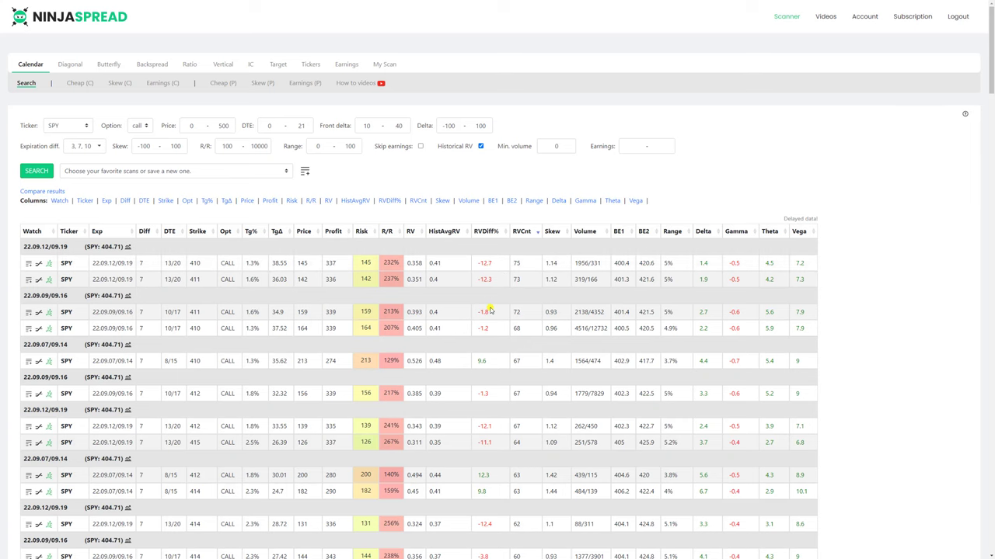
pyautogui.scroll(-1, 497, 350)
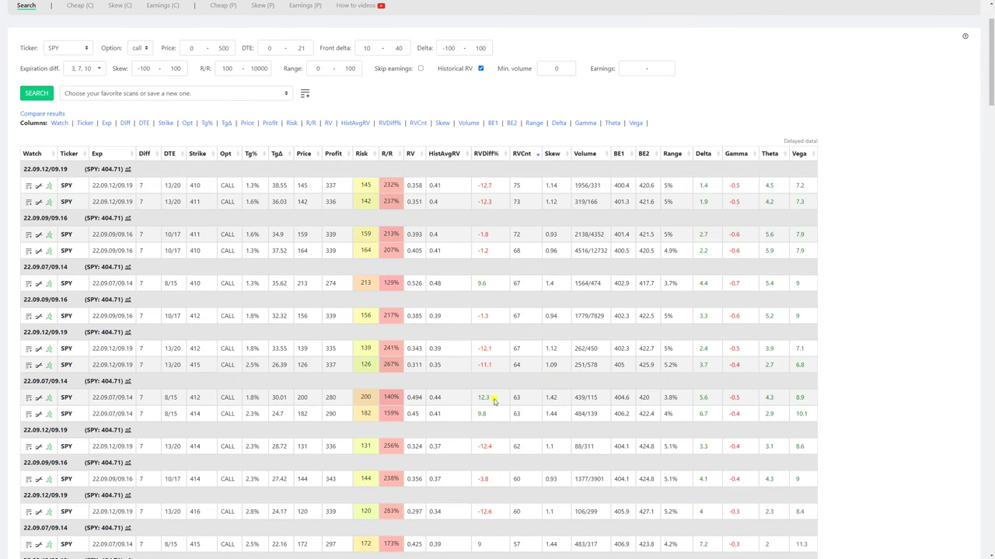
pyautogui.doubleClick(483, 398)
pyautogui.doubleClick(481, 283)
pyautogui.doubleClick(481, 414)
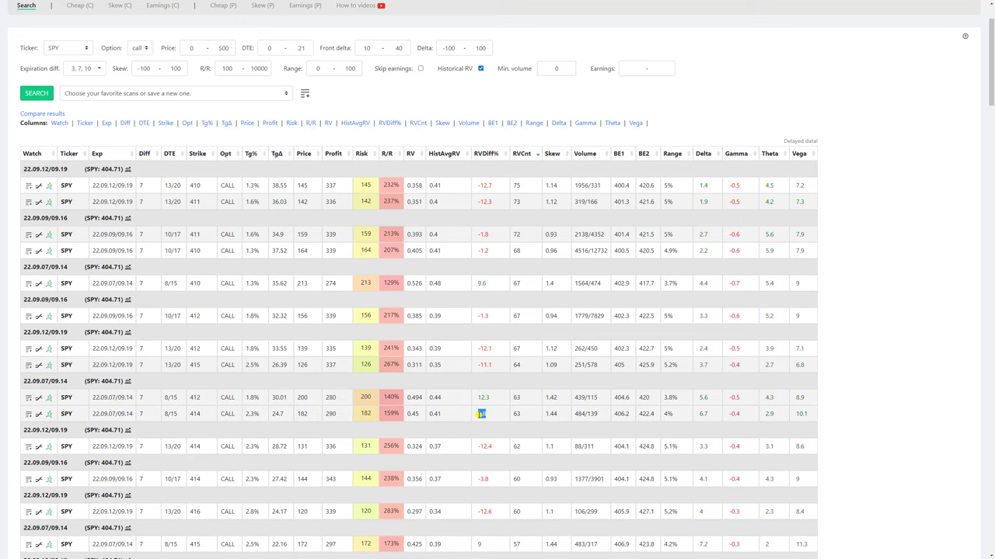
pyautogui.scroll(-7, 499, 389)
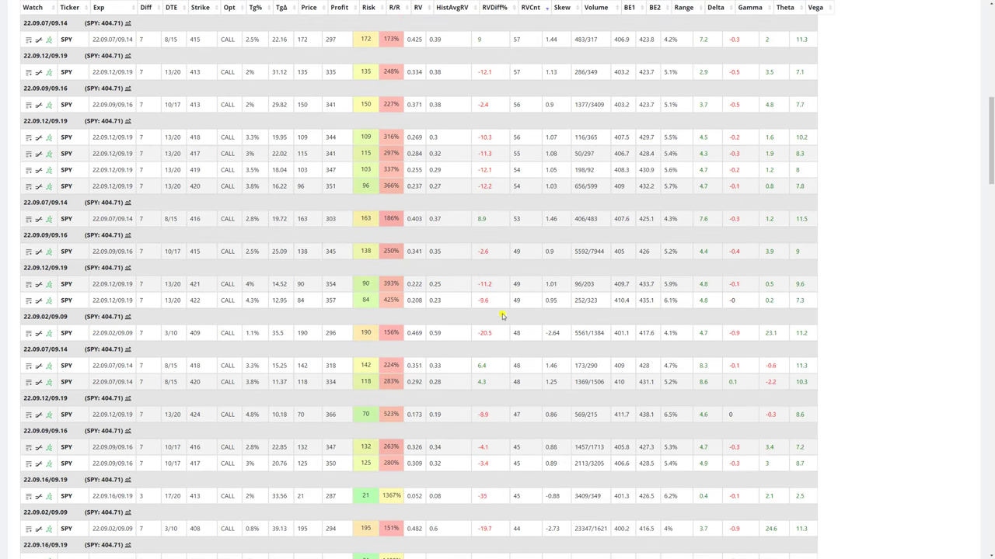
pyautogui.doubleClick(478, 220)
pyautogui.scroll(-3, 500, 382)
pyautogui.scroll(10, 499, 383)
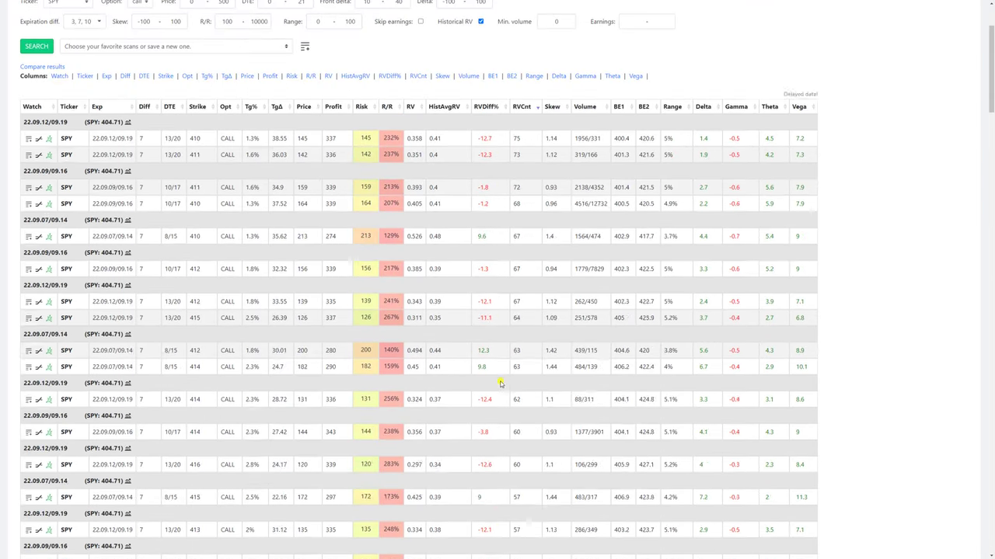
# Step: Sort the SPY results by RVDiff% from highest to lowest and check the first spread's RVDiff% and RVCnt
pyautogui.click(487, 193)
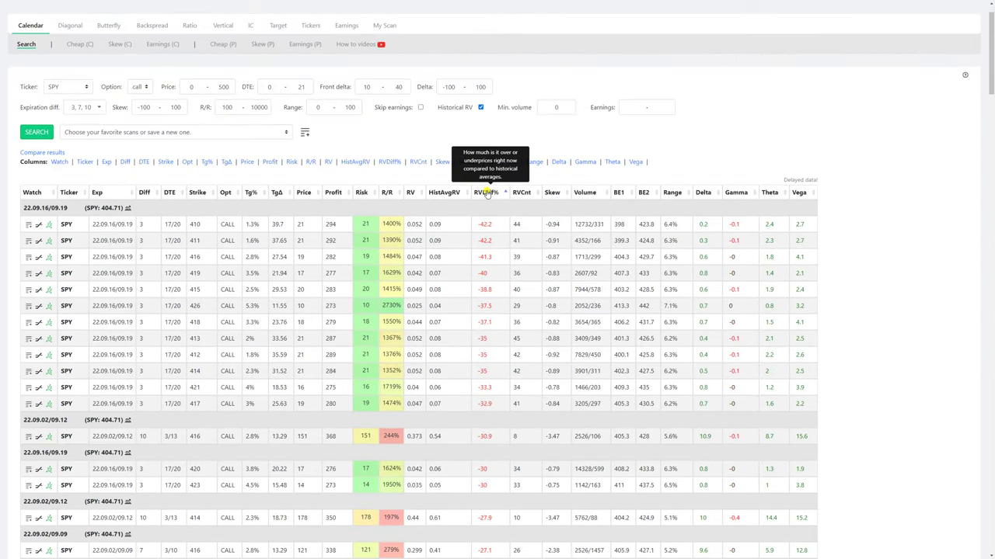
pyautogui.click(487, 193)
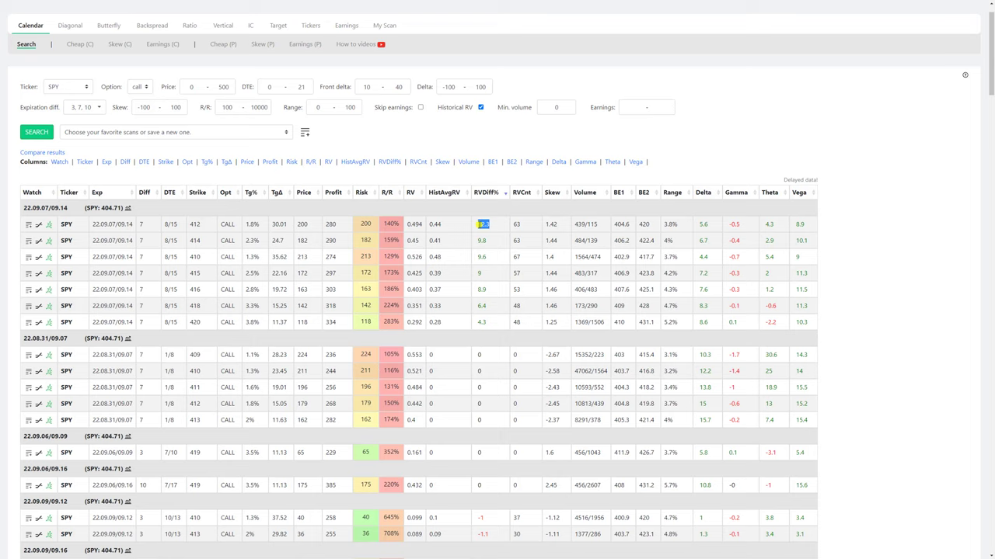
pyautogui.click(488, 225)
pyautogui.doubleClick(516, 225)
# Step: Try IWM and QQQ as the ticker for the calendar scan
pyautogui.click(65, 88)
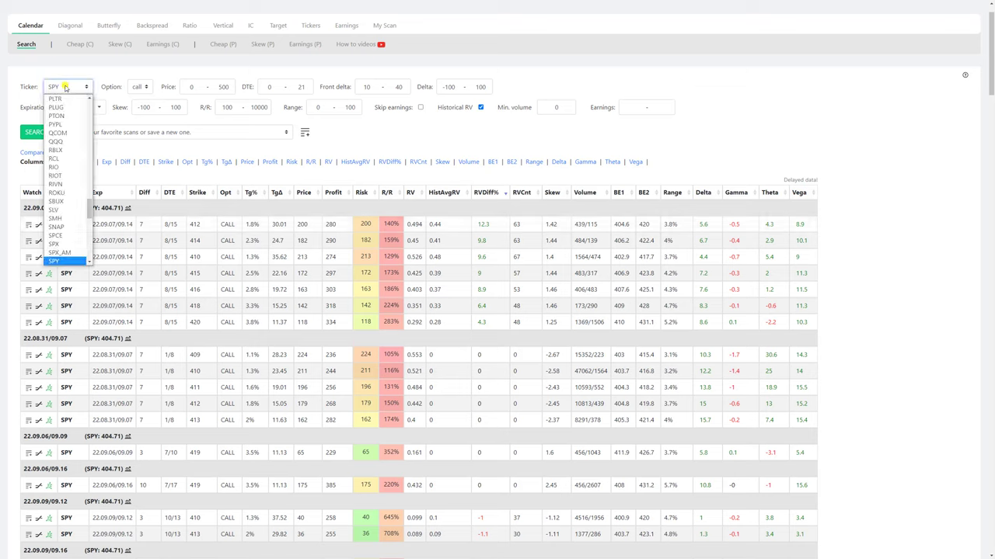
pyautogui.write('iwm')
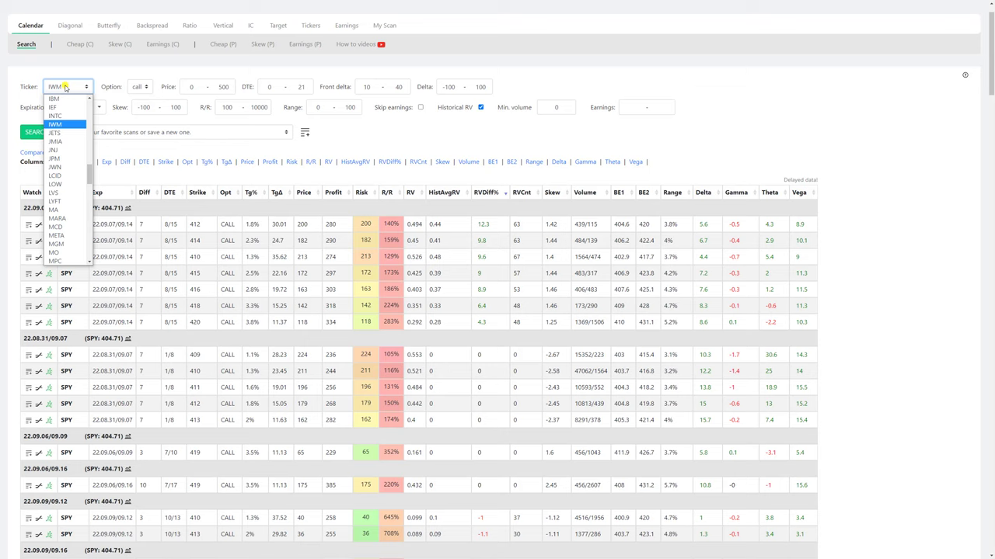
pyautogui.press('Return')
pyautogui.click(65, 88)
pyautogui.write('qcom')
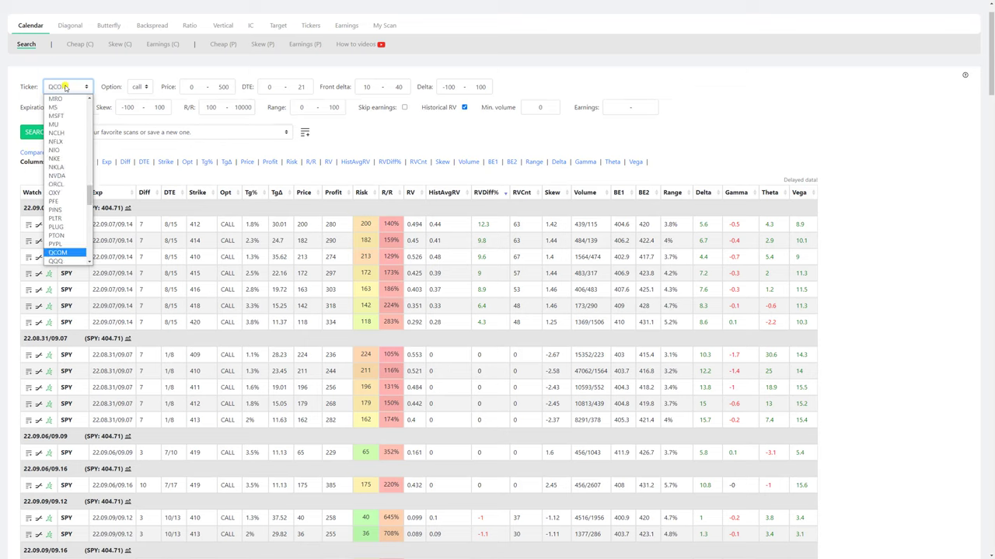
pyautogui.press('Down')
pyautogui.press('Return')
# Step: Set the ticker to SPX and run the calendar scan
pyautogui.click(65, 88)
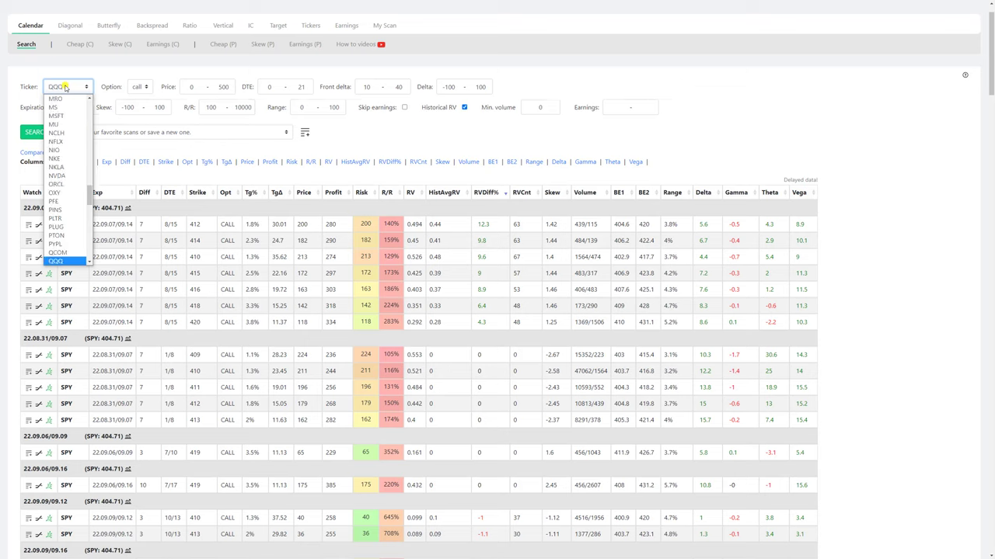
pyautogui.write('spce')
pyautogui.press('Down')
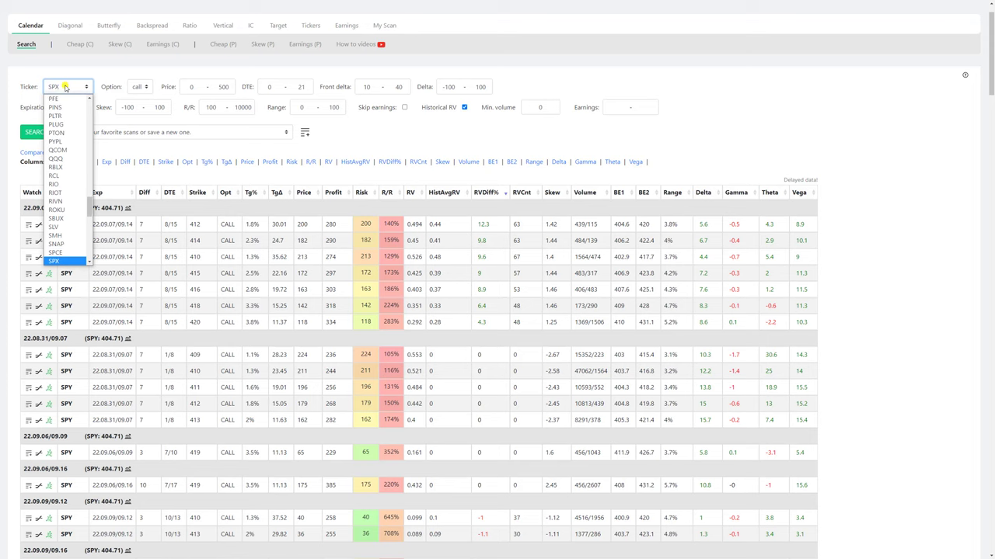
pyautogui.press('Return')
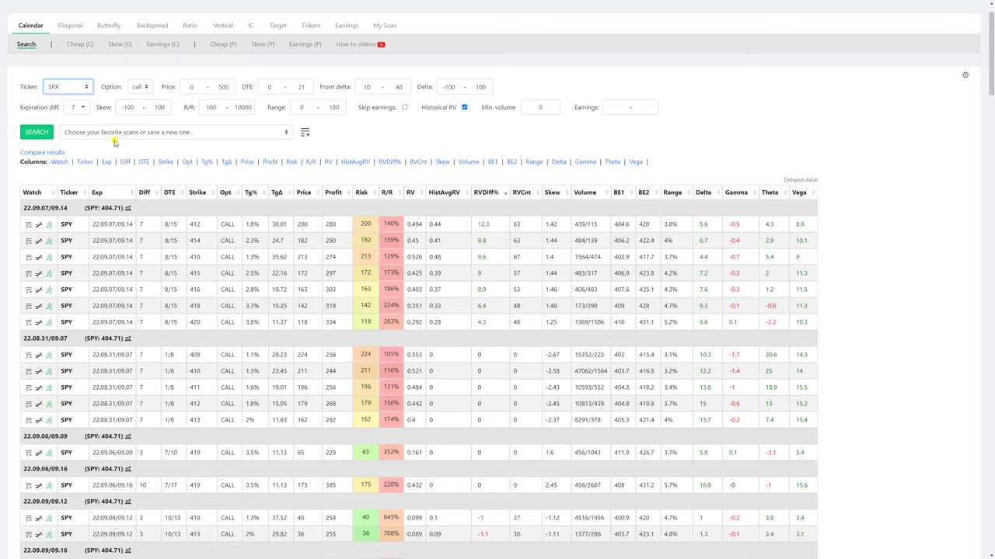
pyautogui.click(37, 132)
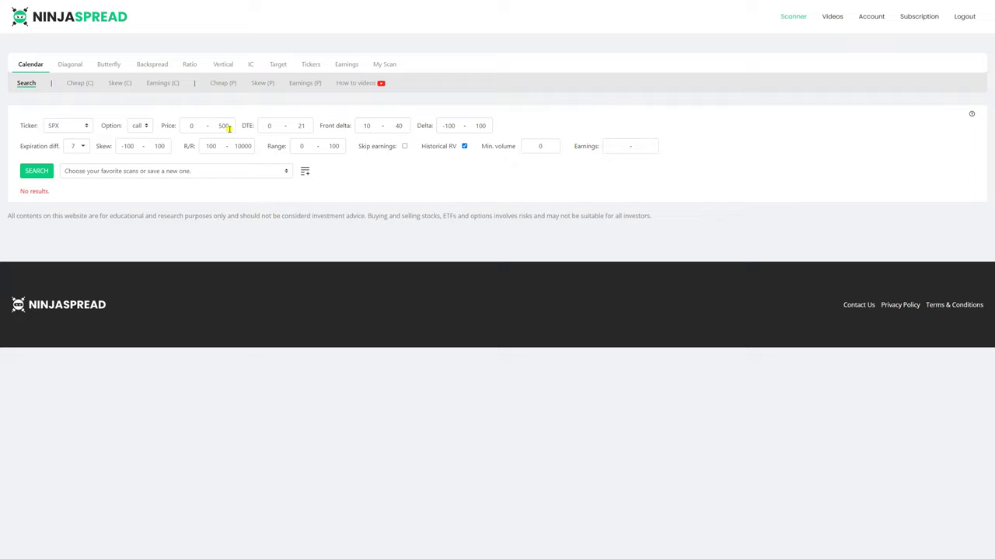
# Step: Set the maximum price to 5000 and rerun the SPX scan
pyautogui.click(229, 129)
pyautogui.write('0')
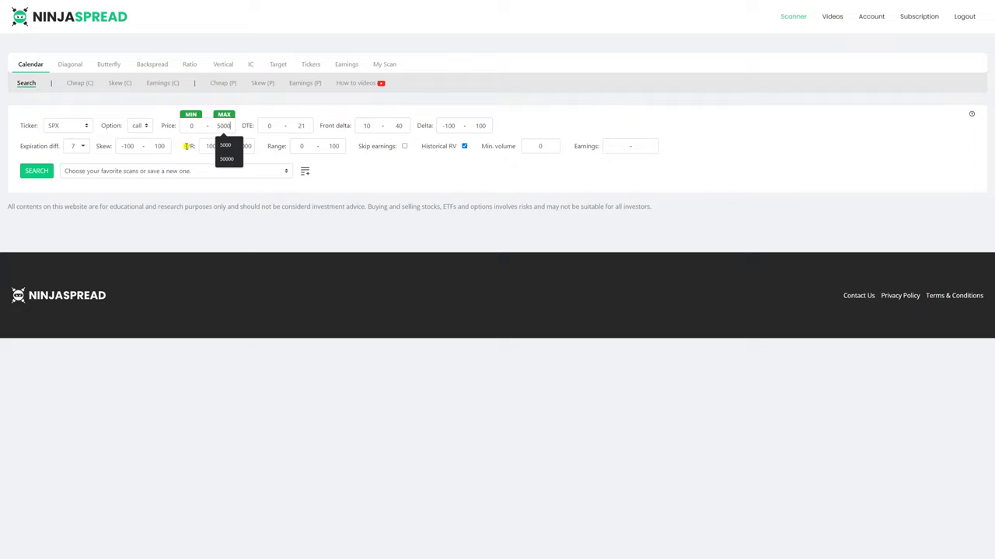
pyautogui.click(37, 172)
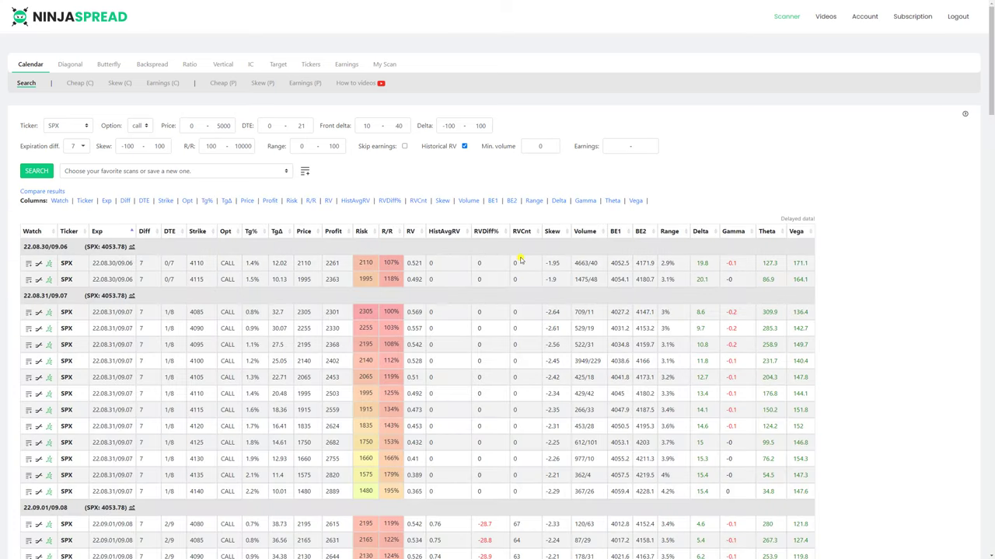
# Step: Review the SPX spreads' RV columns and sort the results by RVDiff% from highest to lowest
pyautogui.scroll(-15, 519, 260)
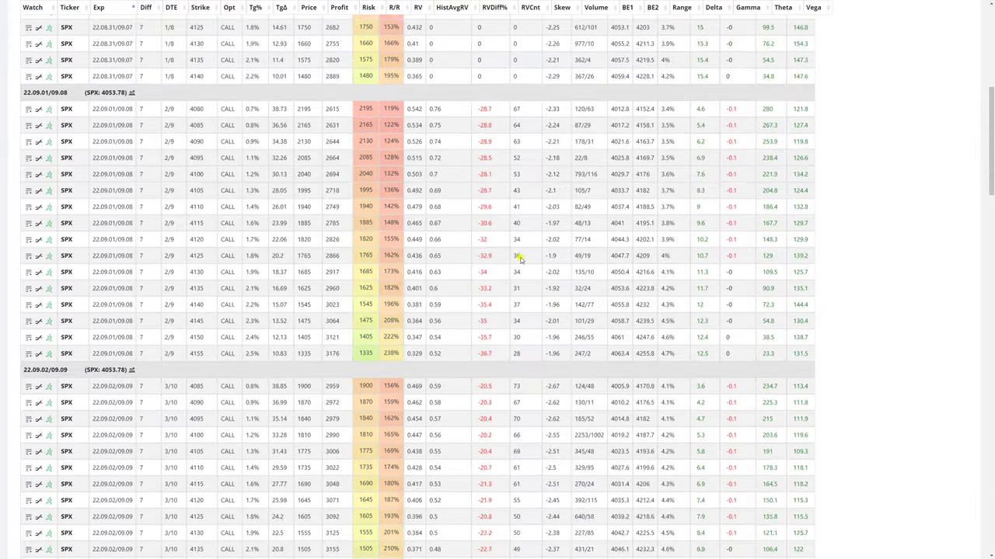
pyautogui.scroll(15, 520, 260)
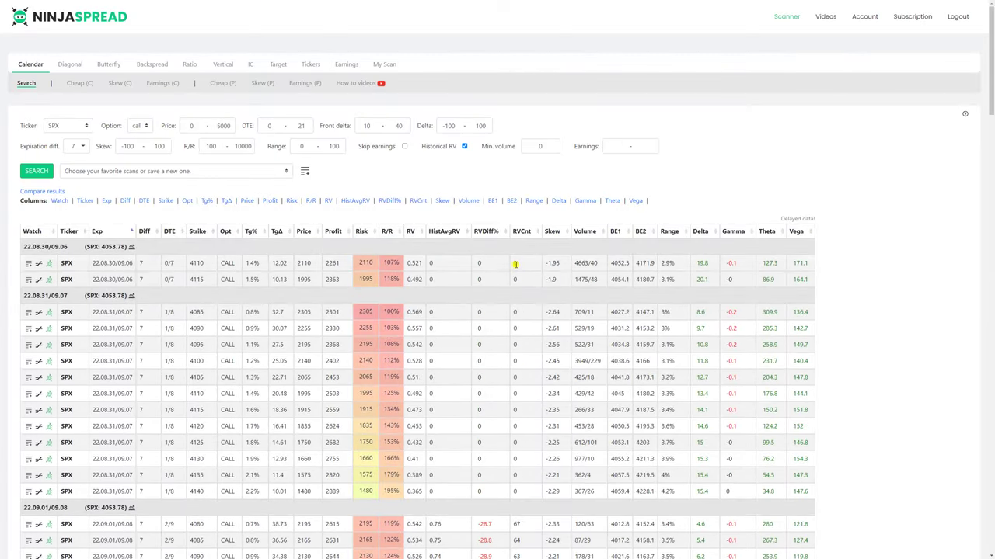
pyautogui.click(522, 267)
pyautogui.click(488, 233)
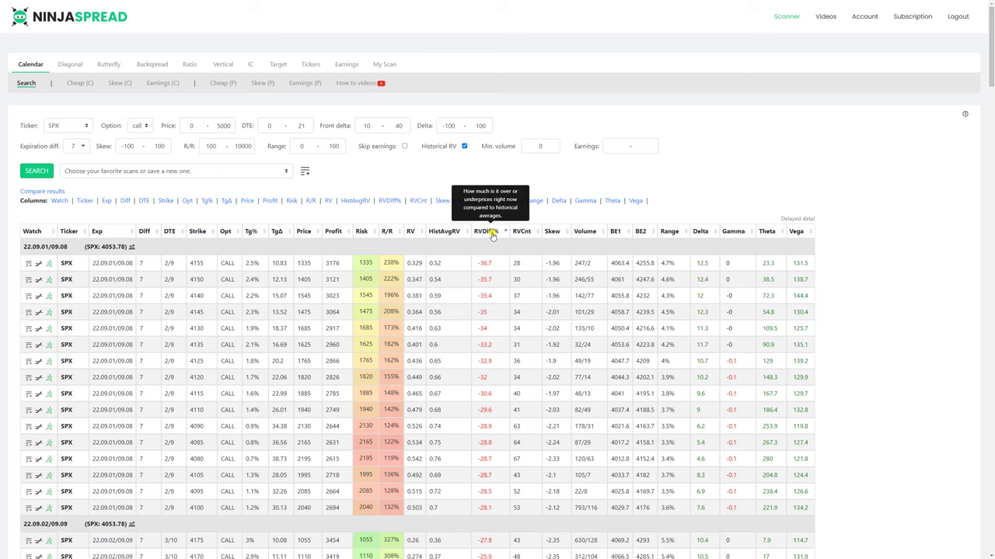
pyautogui.moveTo(443, 262); pyautogui.dragTo(500, 267)
pyautogui.click(492, 236)
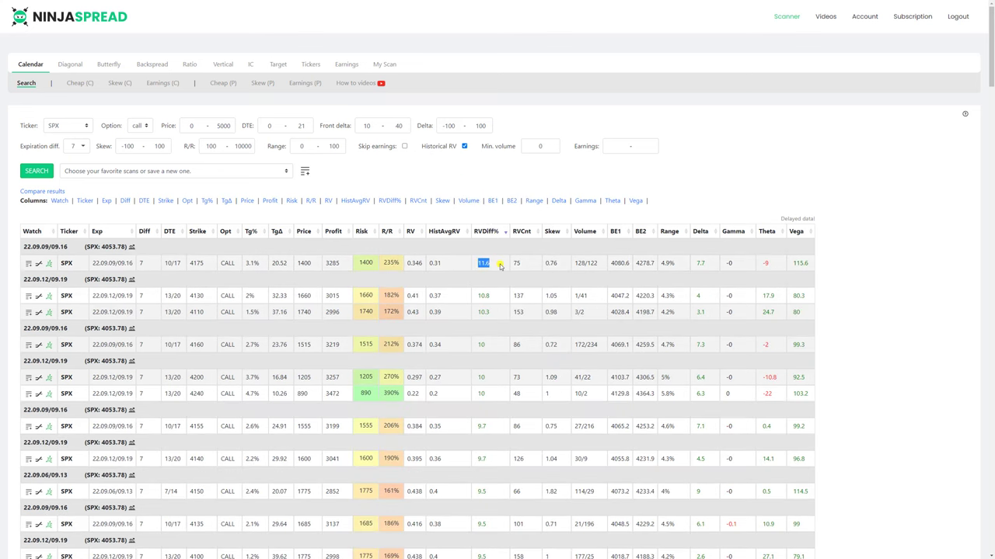
pyautogui.click(499, 266)
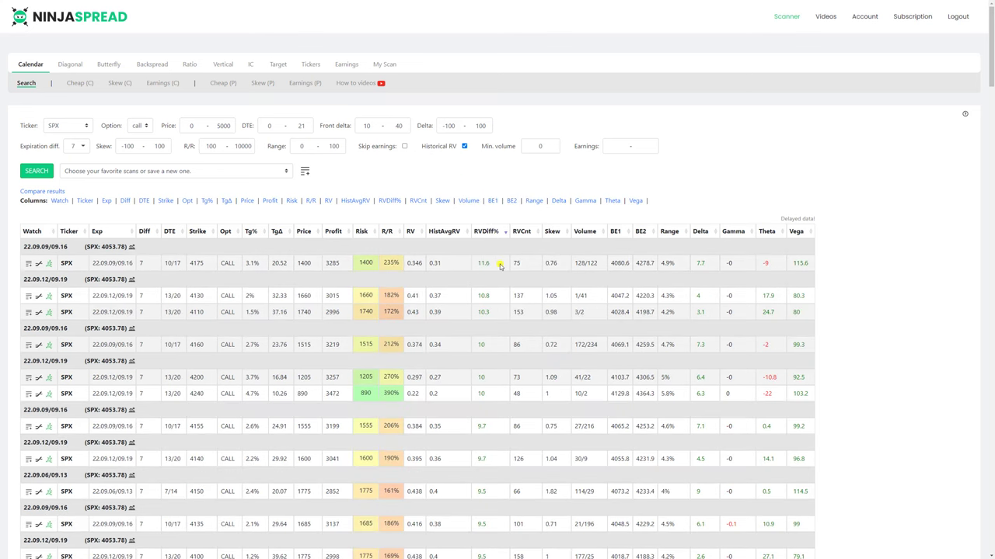
# Step: Sort the SPX results by RVCnt from highest to lowest and check the first spread's count
pyautogui.click(524, 233)
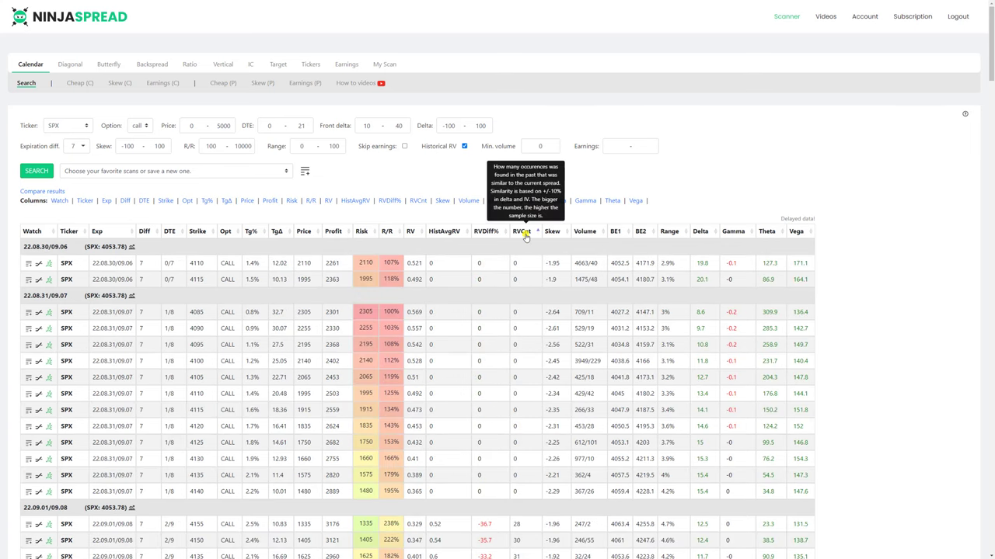
pyautogui.click(526, 236)
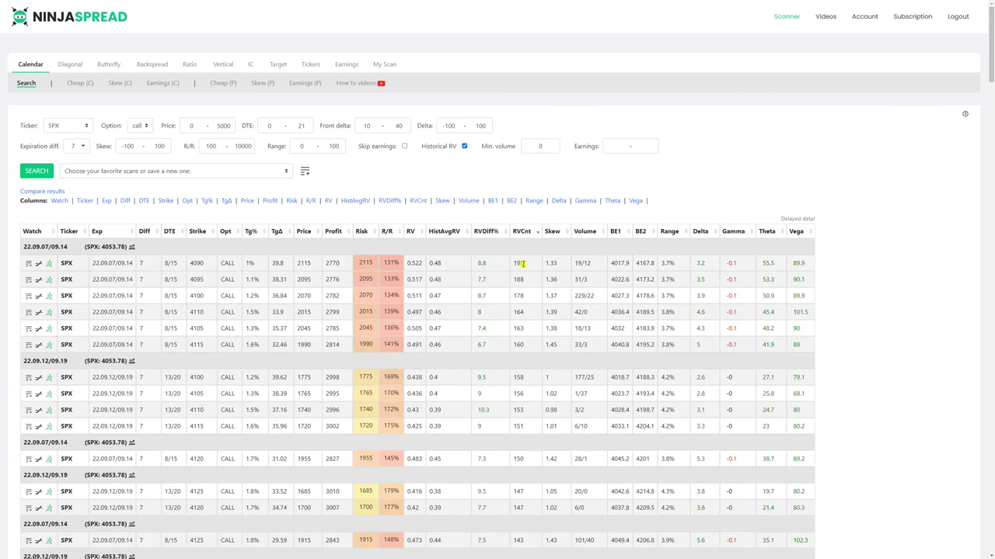
pyautogui.click(521, 264)
pyautogui.doubleClick(518, 264)
pyautogui.click(526, 266)
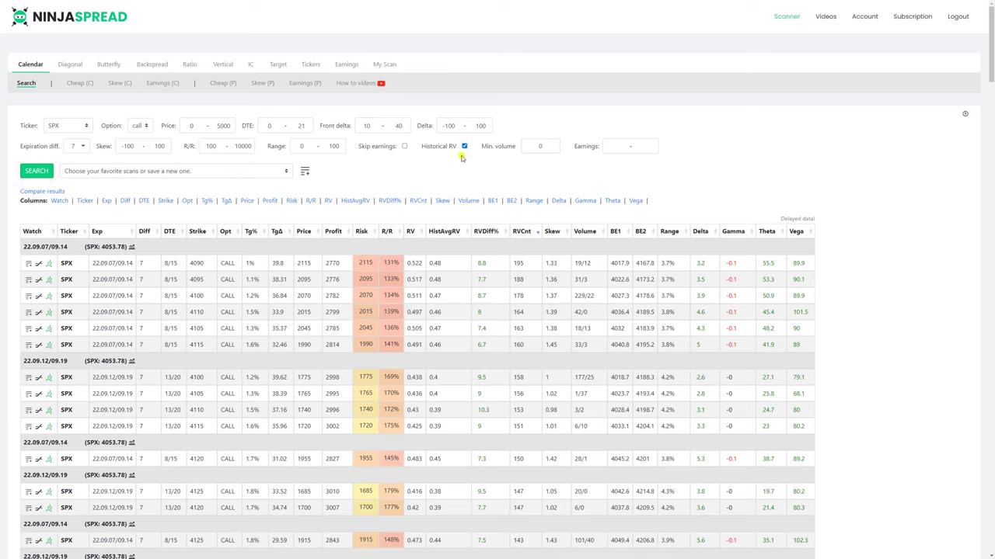
# Step: Turn off the Historical RV option and rerun the SPX scan
pyautogui.click(464, 148)
pyautogui.click(36, 171)
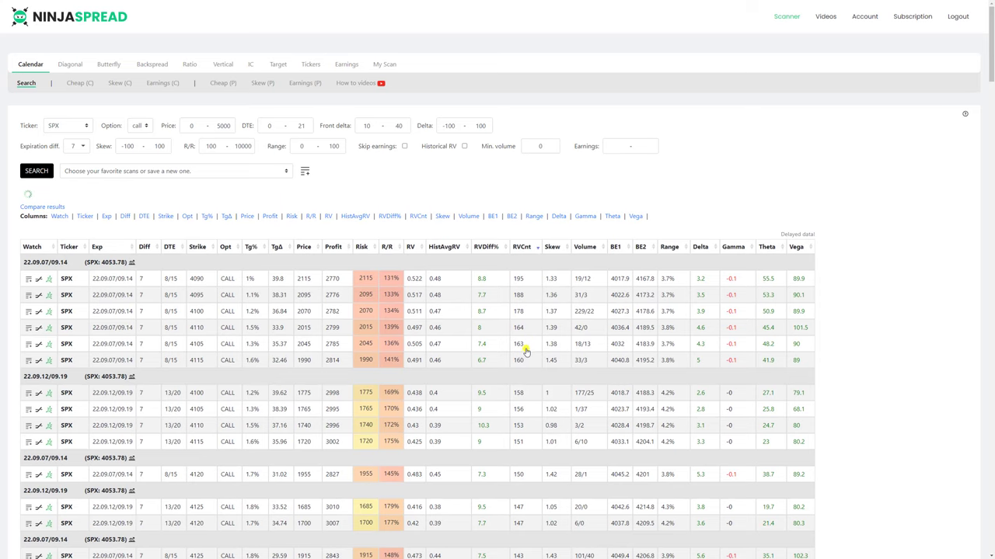